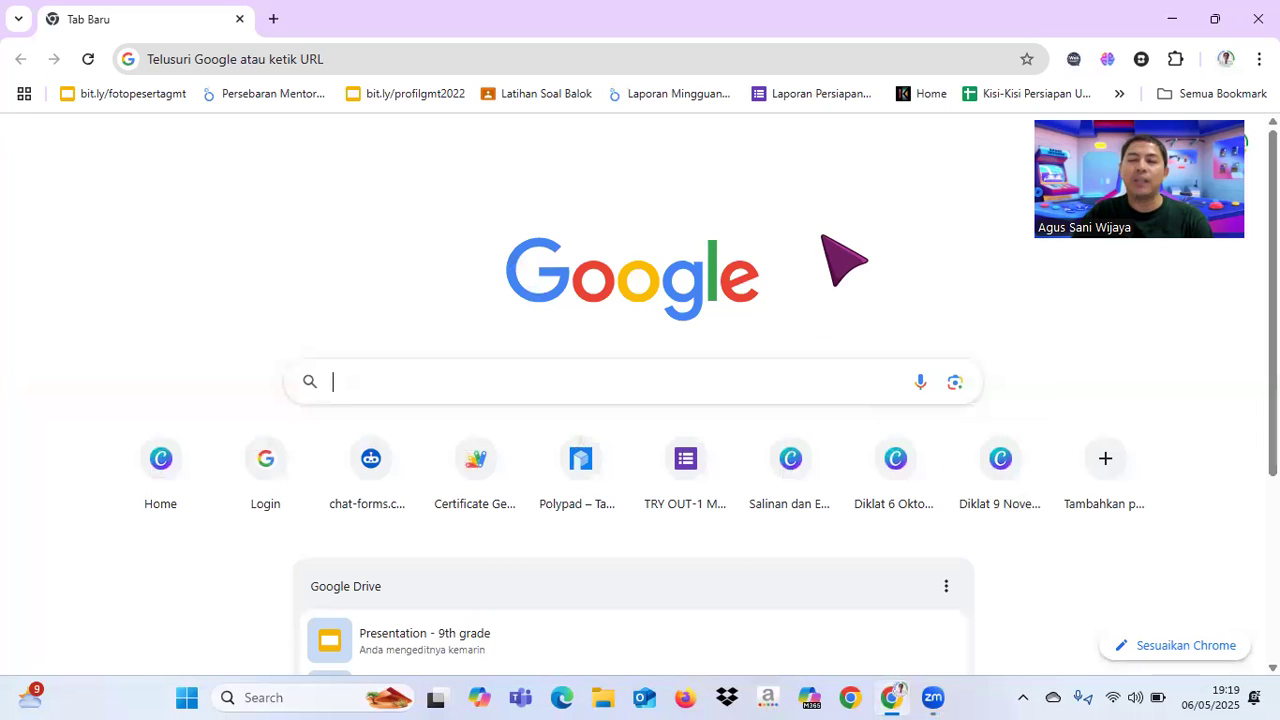
Search Google for "quizizz" and open the official Quizizz website from the results.
left_click(363, 371)
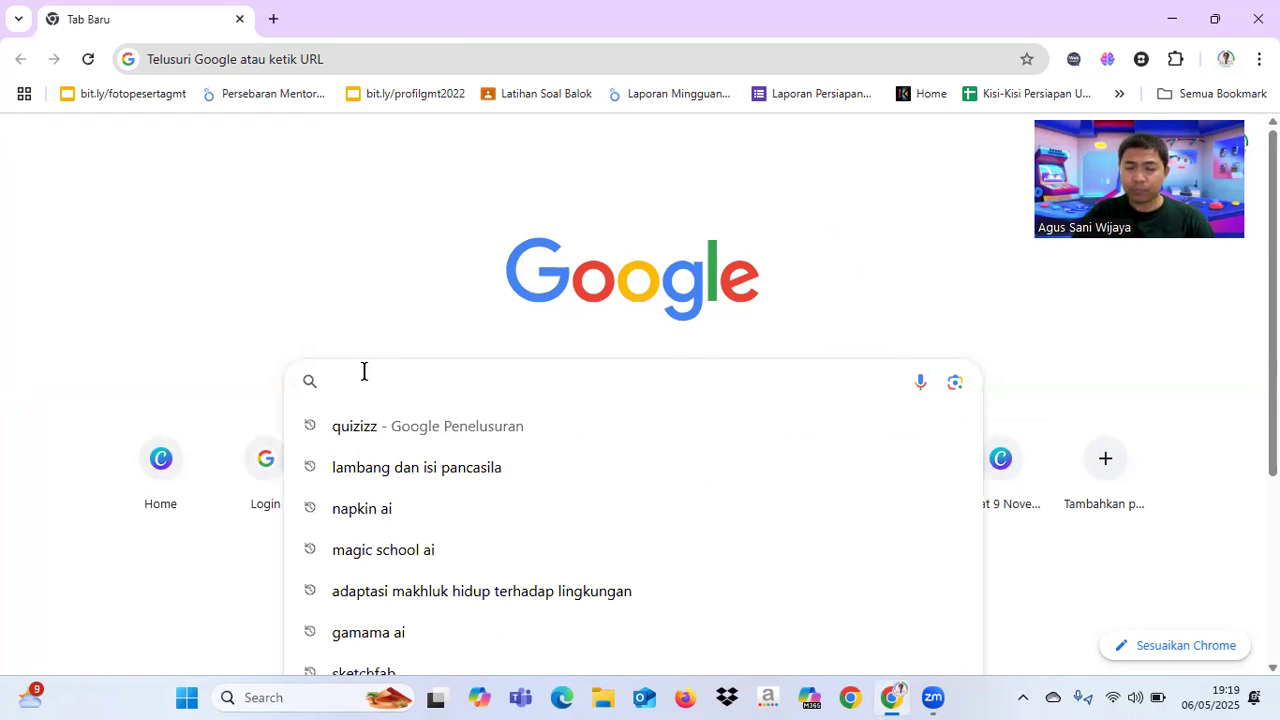
type("quiz")
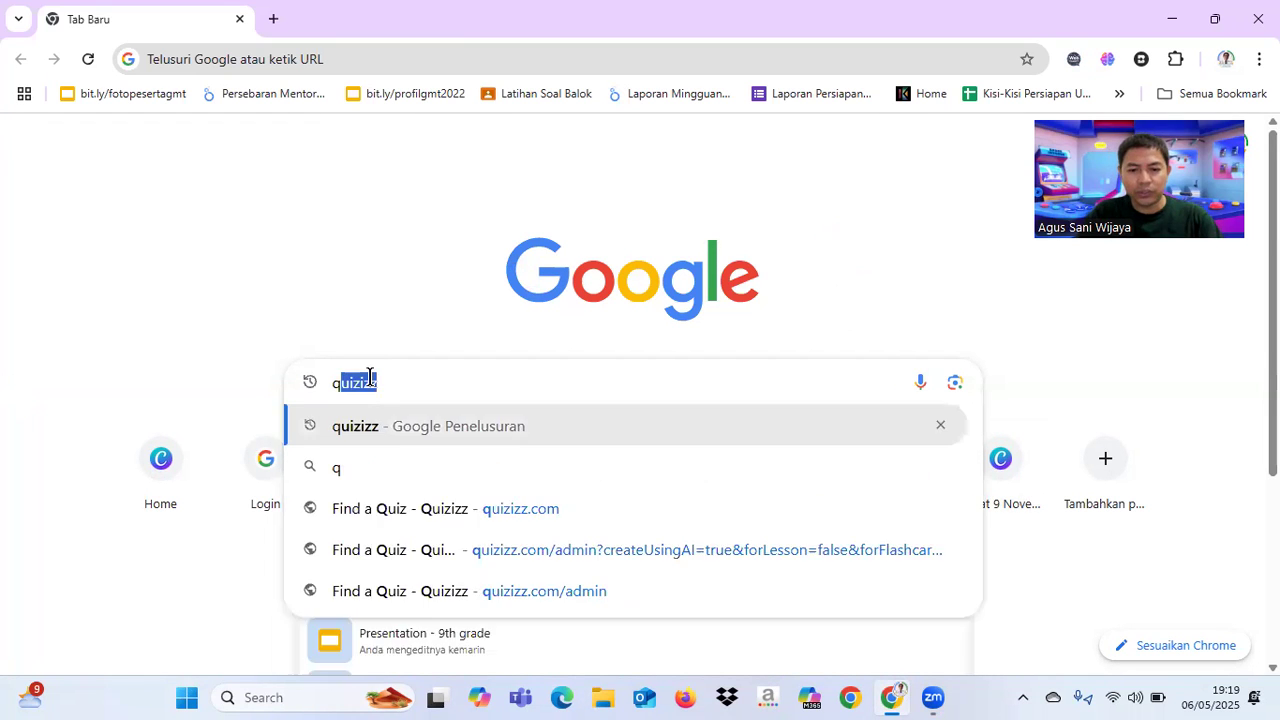
type("izz")
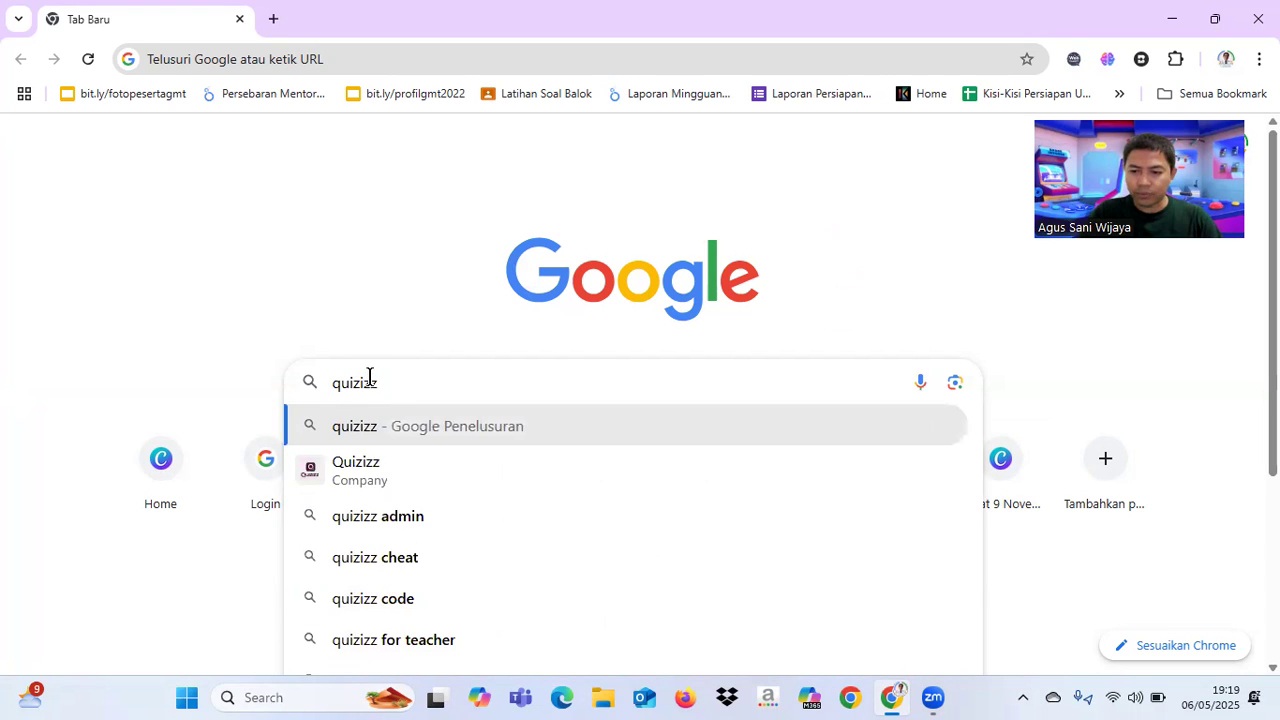
key("Return")
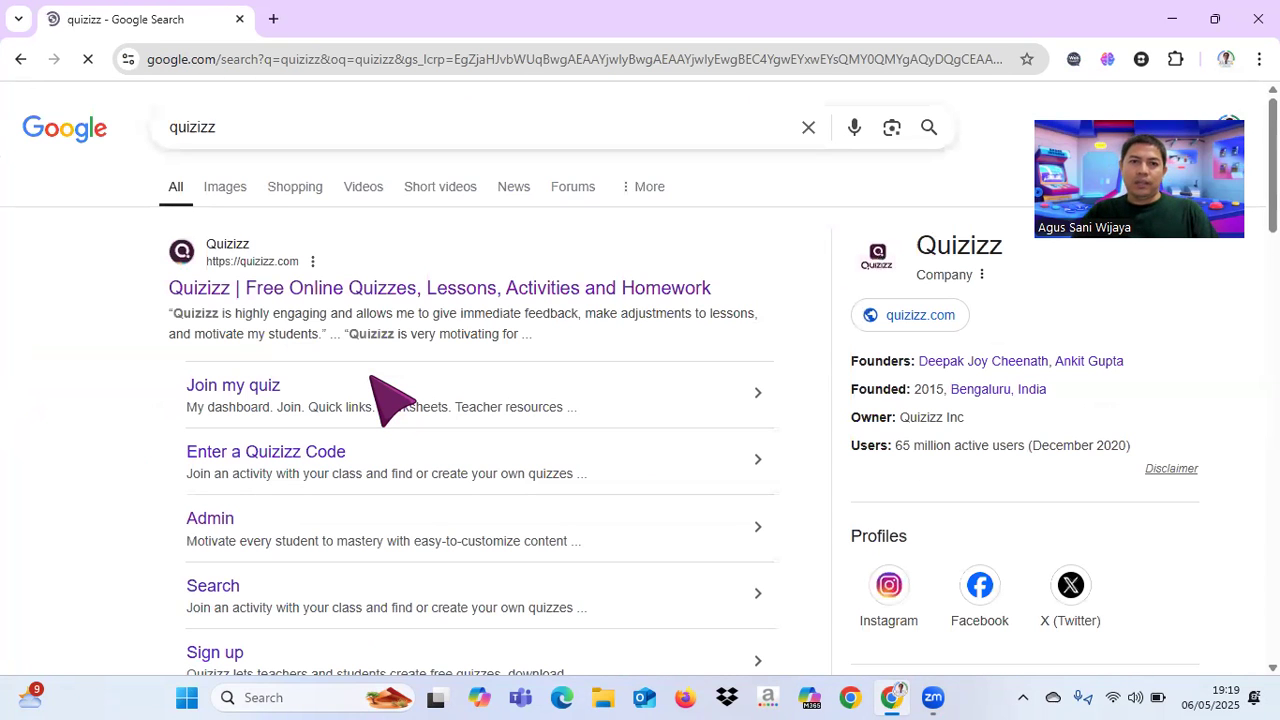
left_click(340, 300)
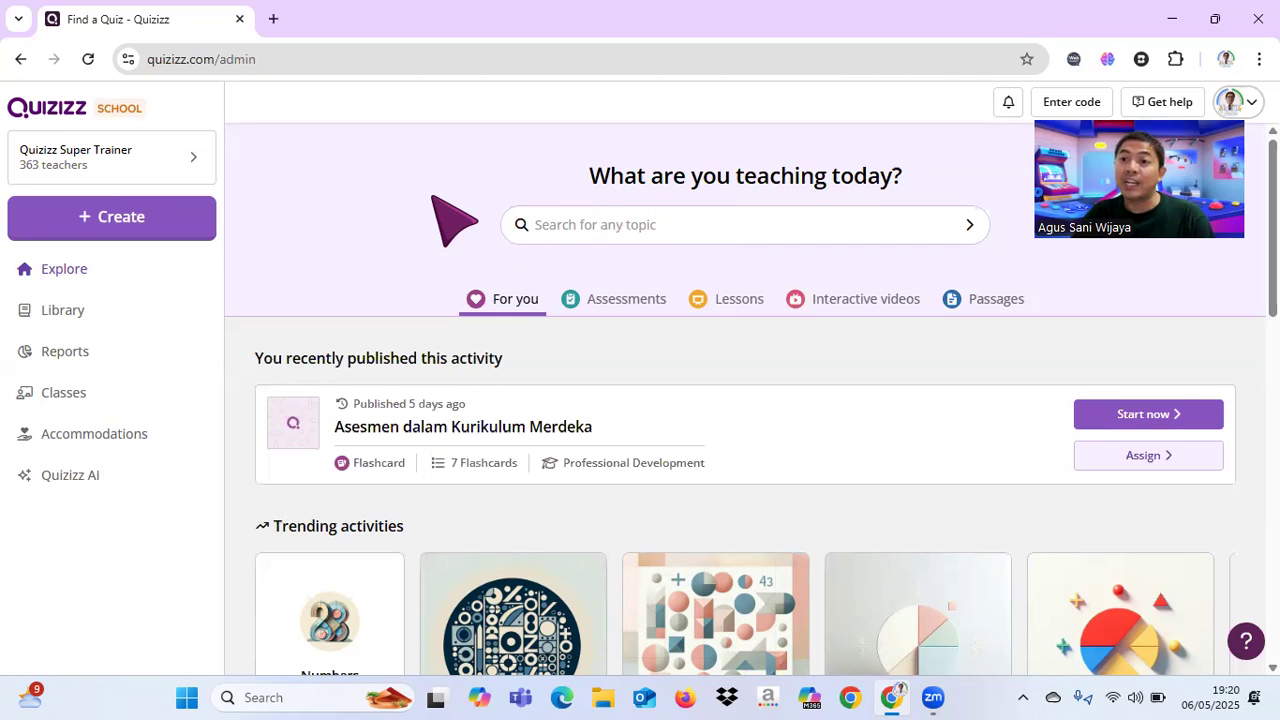
Create a new flashcard activity from scratch instead of generating it with AI.
left_click(120, 230)
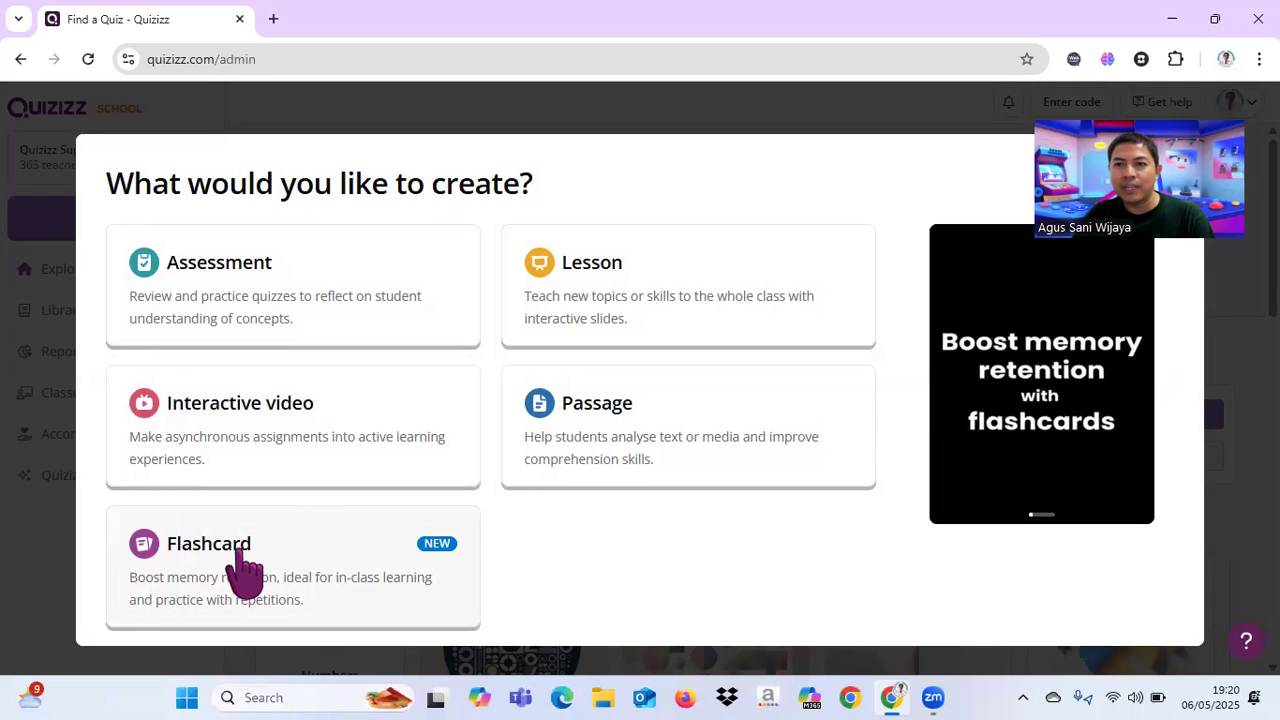
left_click(245, 570)
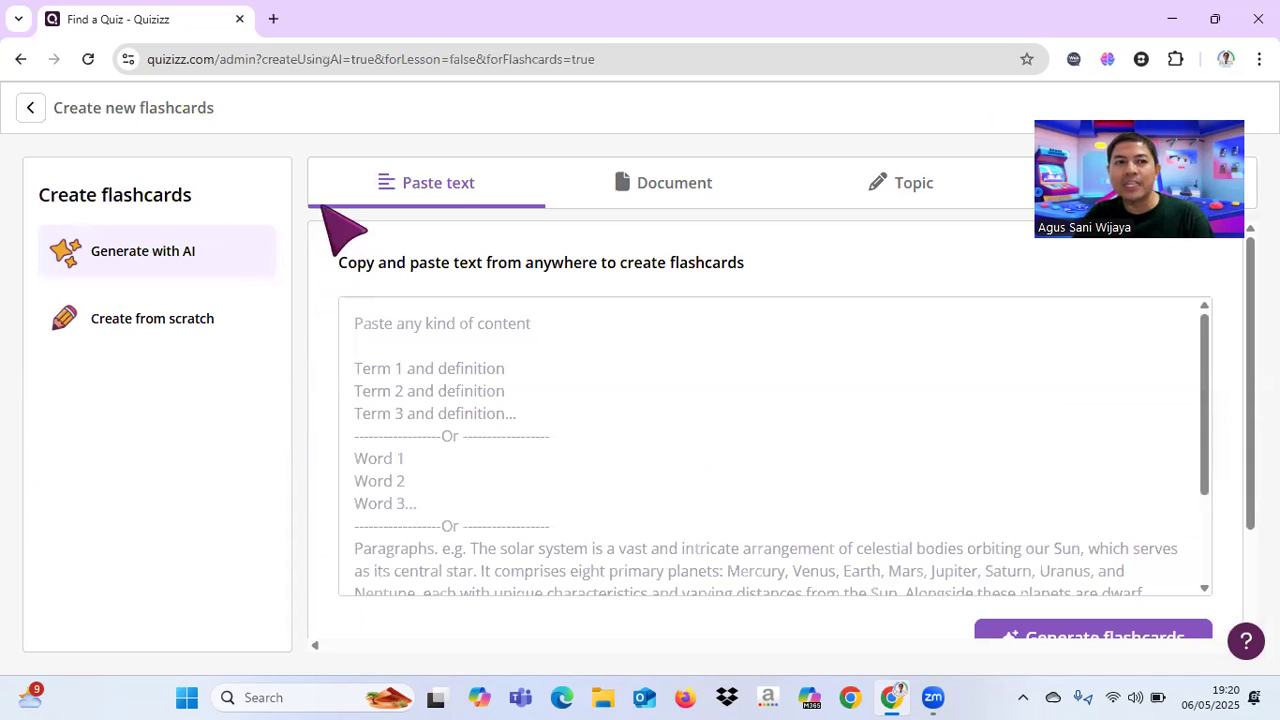
left_click(150, 325)
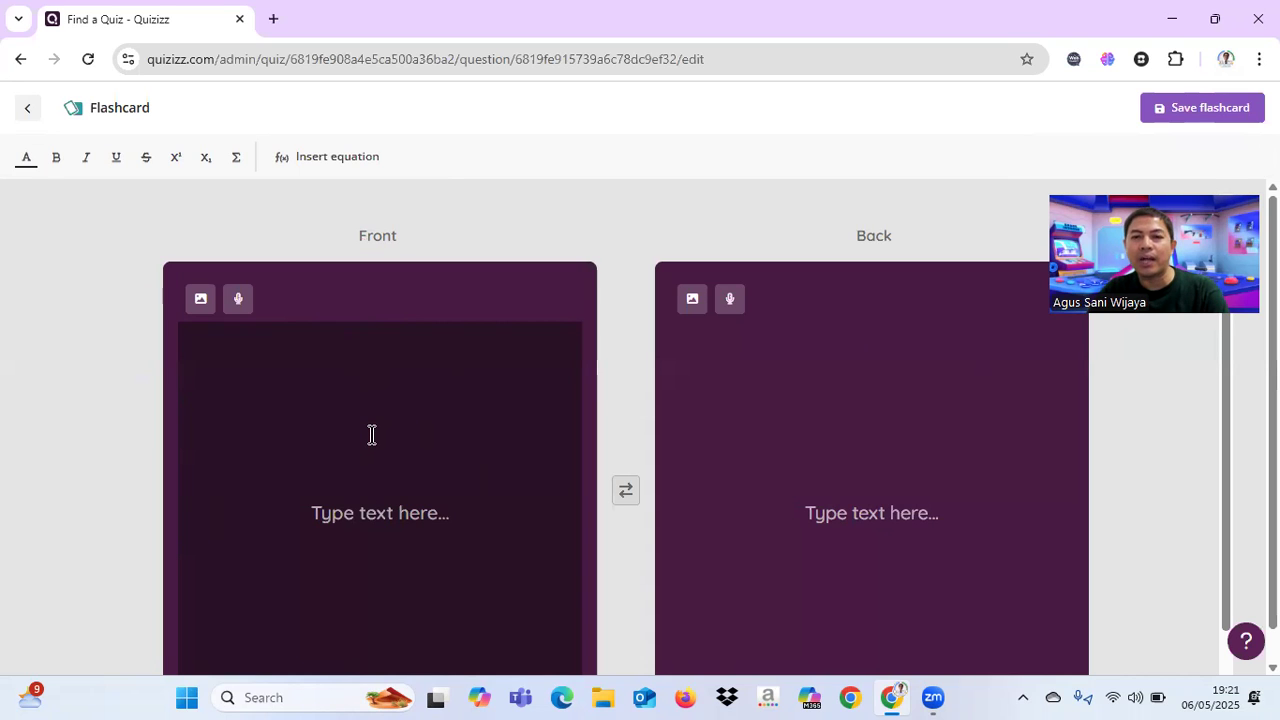
Search the web images for "bintang pancasila" and add the first gold star on black to the flashcard's front.
left_click(200, 299)
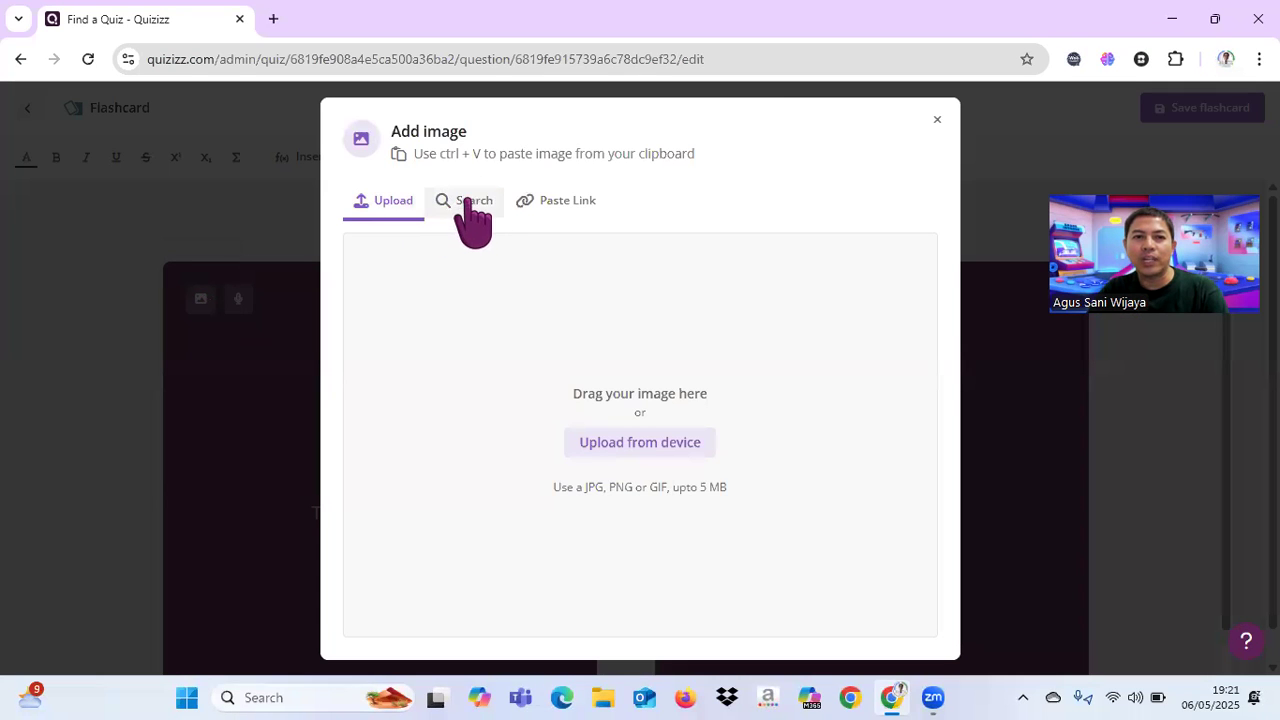
left_click(937, 120)
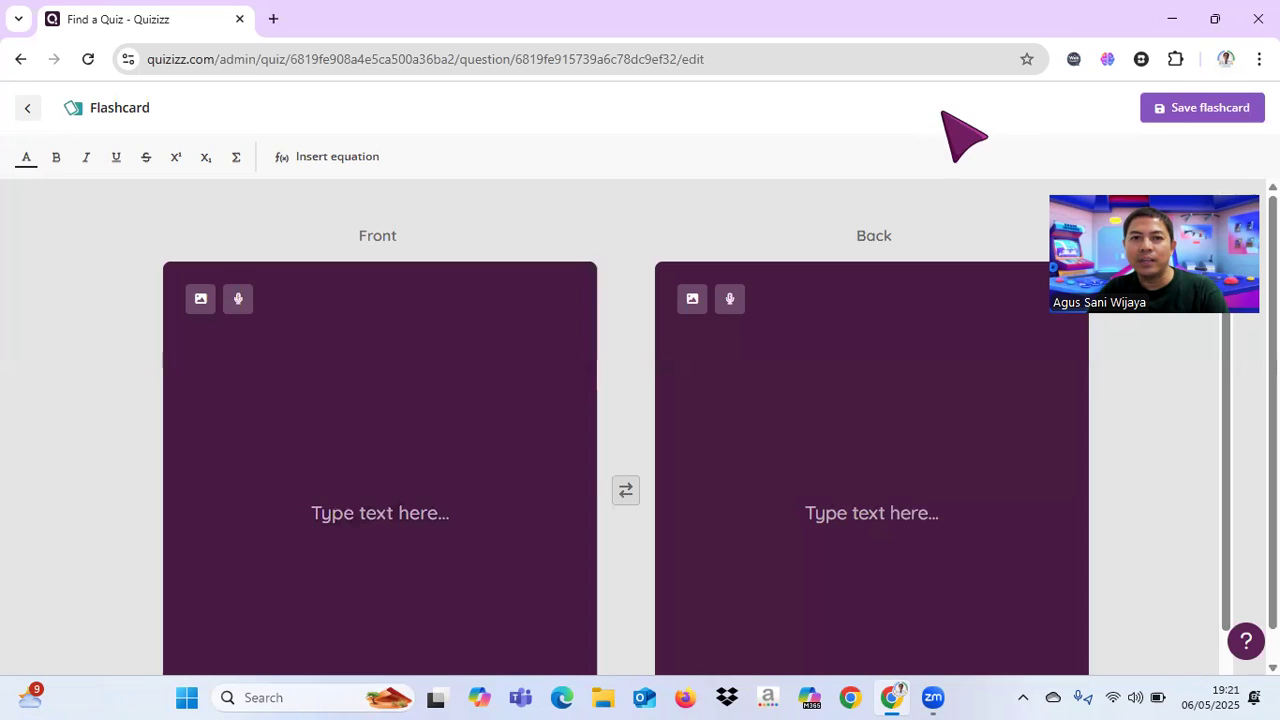
left_click(200, 299)
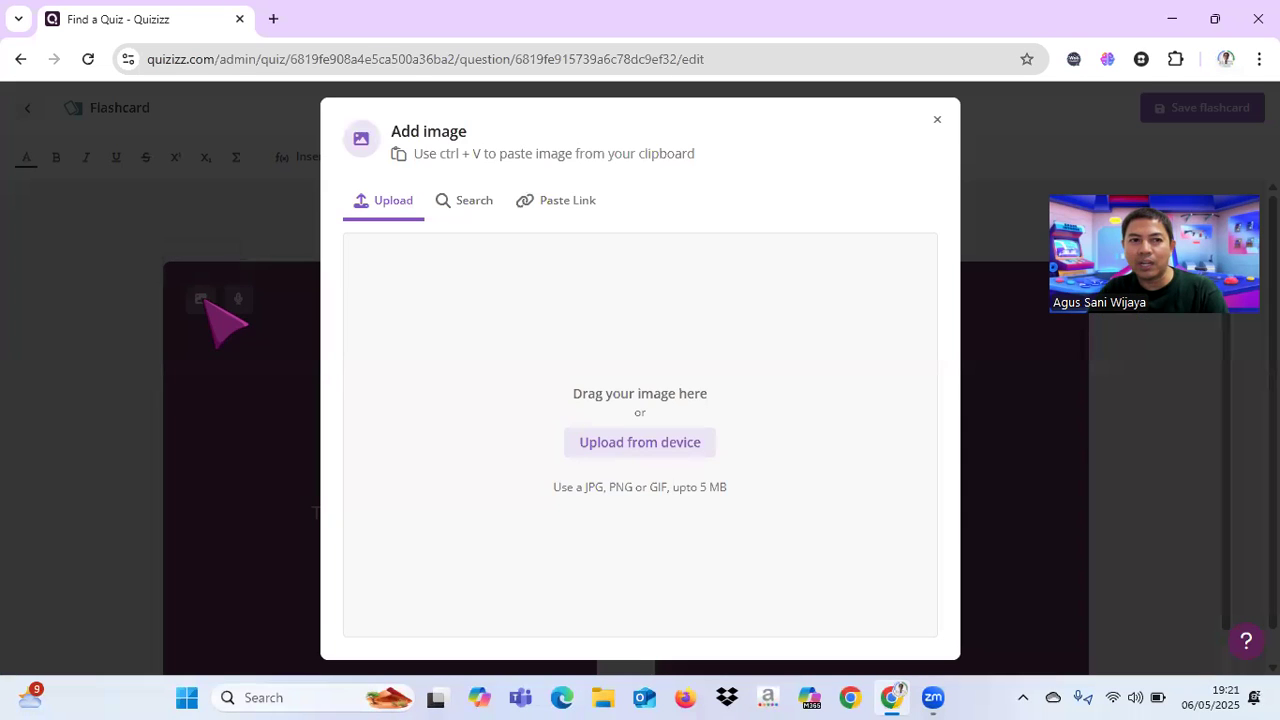
left_click(465, 205)
left_click(478, 256)
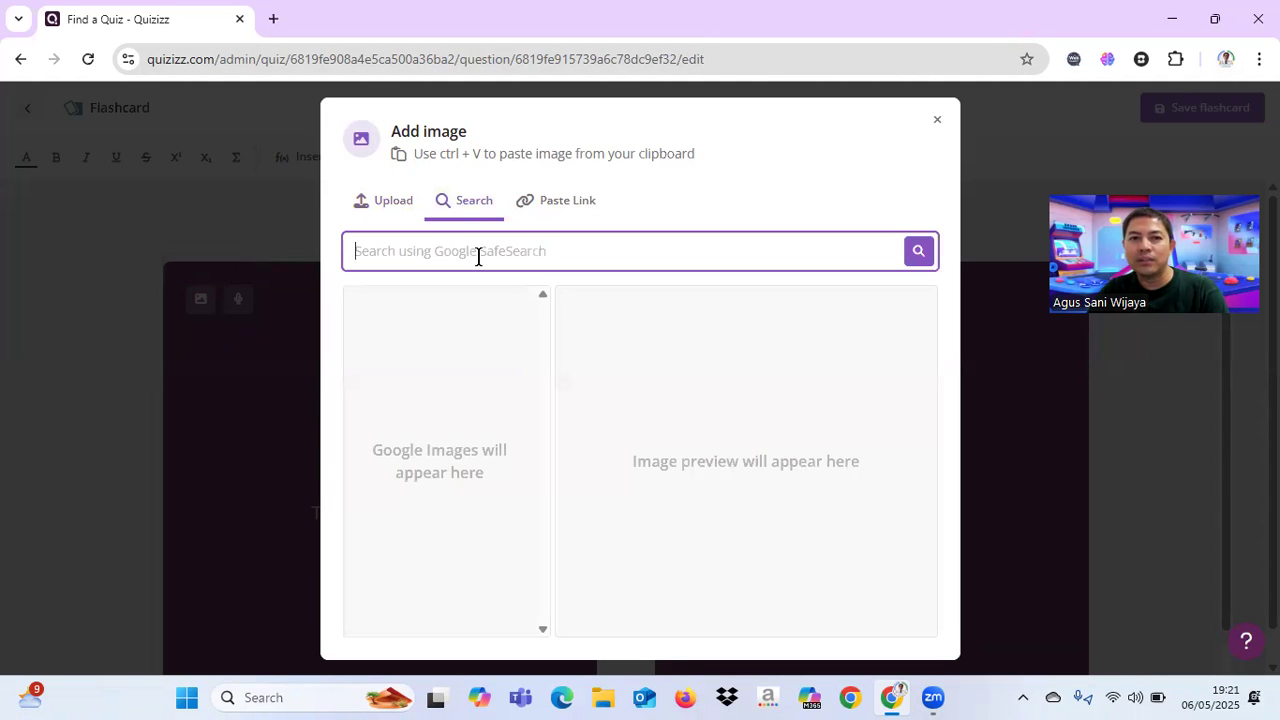
type("blntang pa")
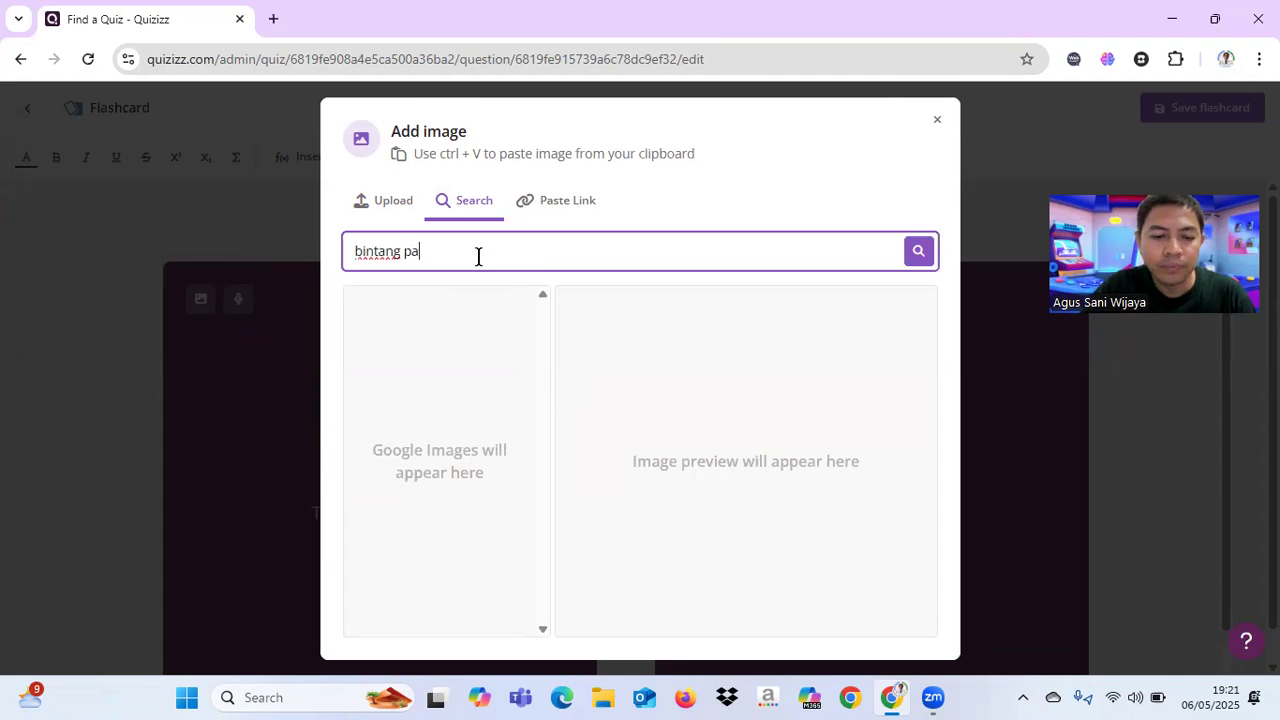
type("ncasila")
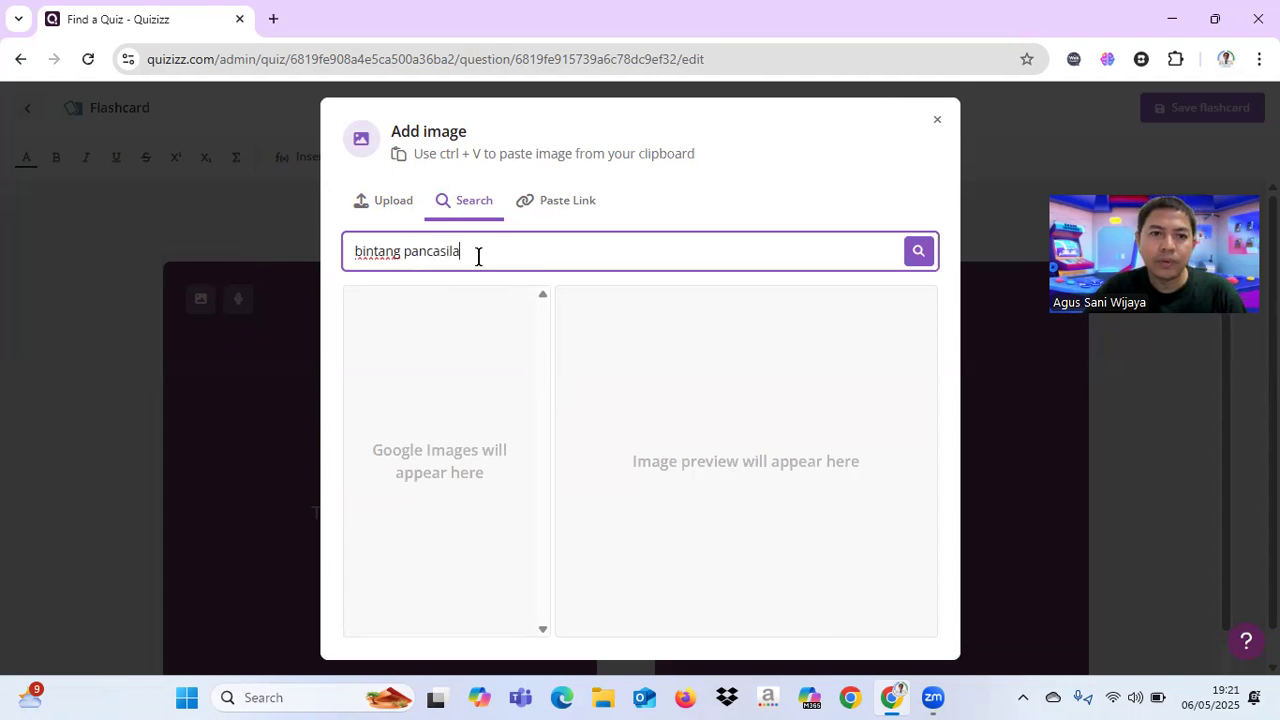
key("Return")
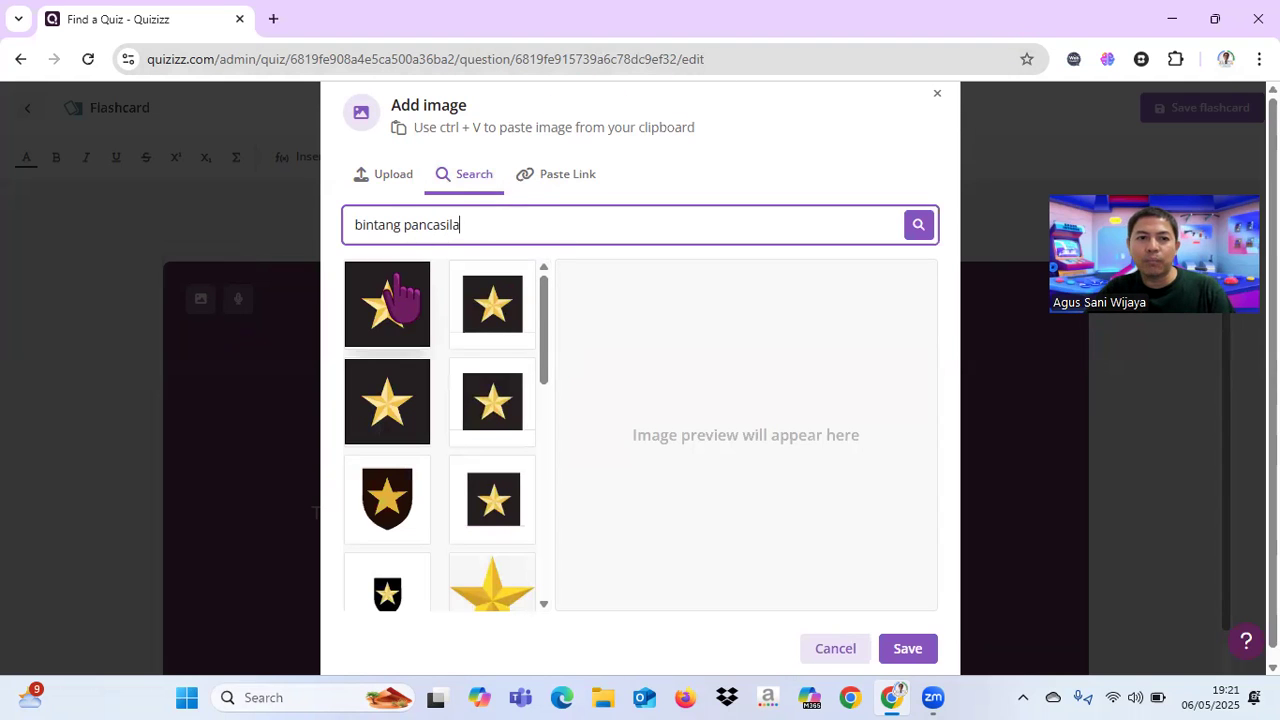
left_click(405, 325)
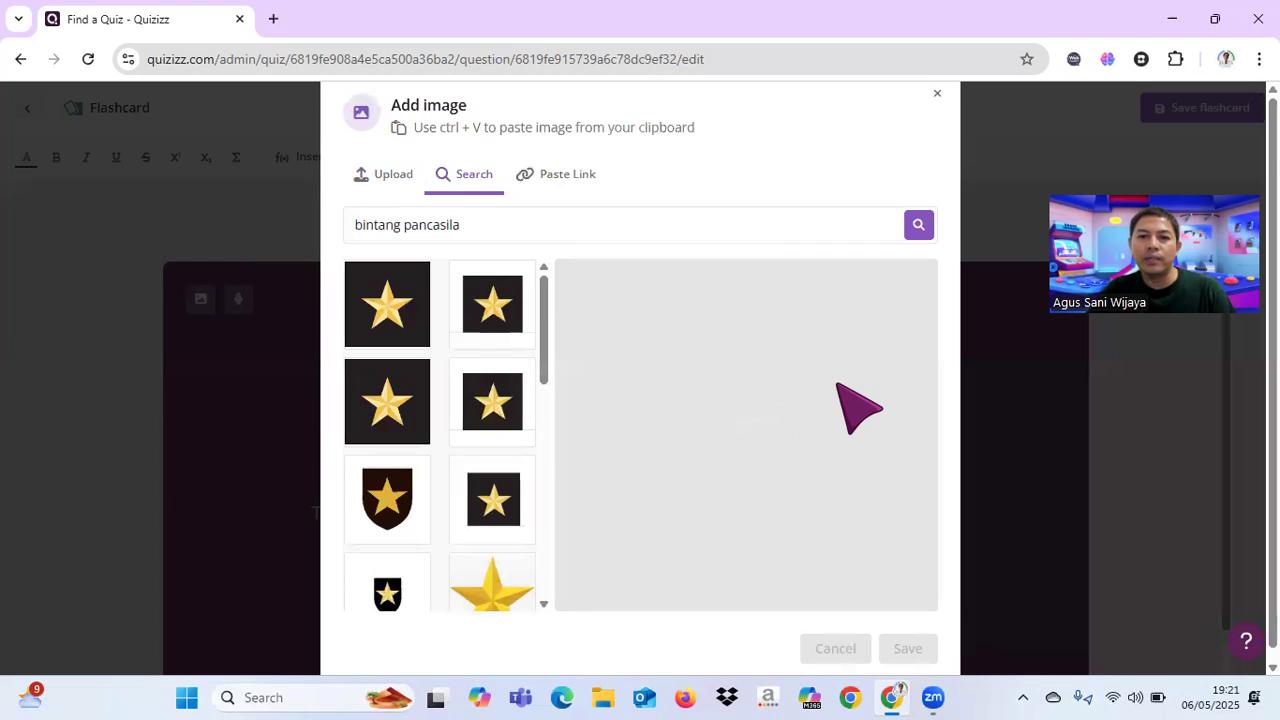
left_click_drag(1272, 352, 1272, 400)
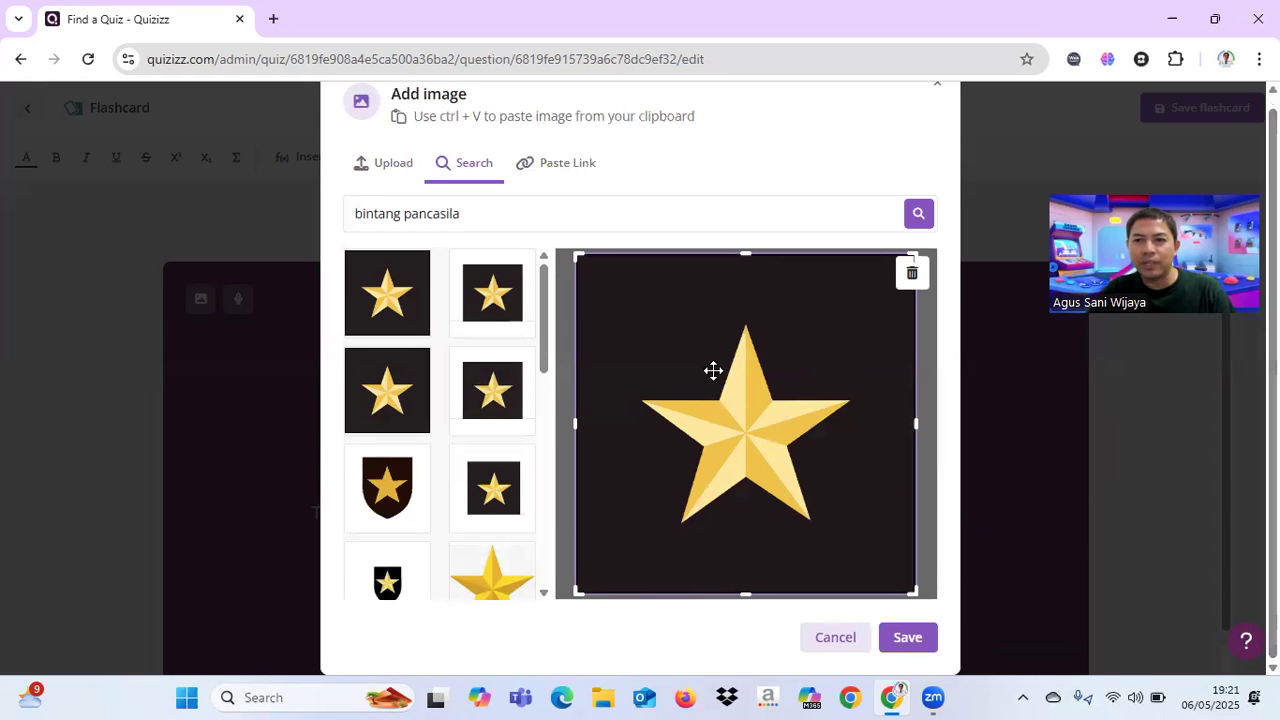
left_click(904, 639)
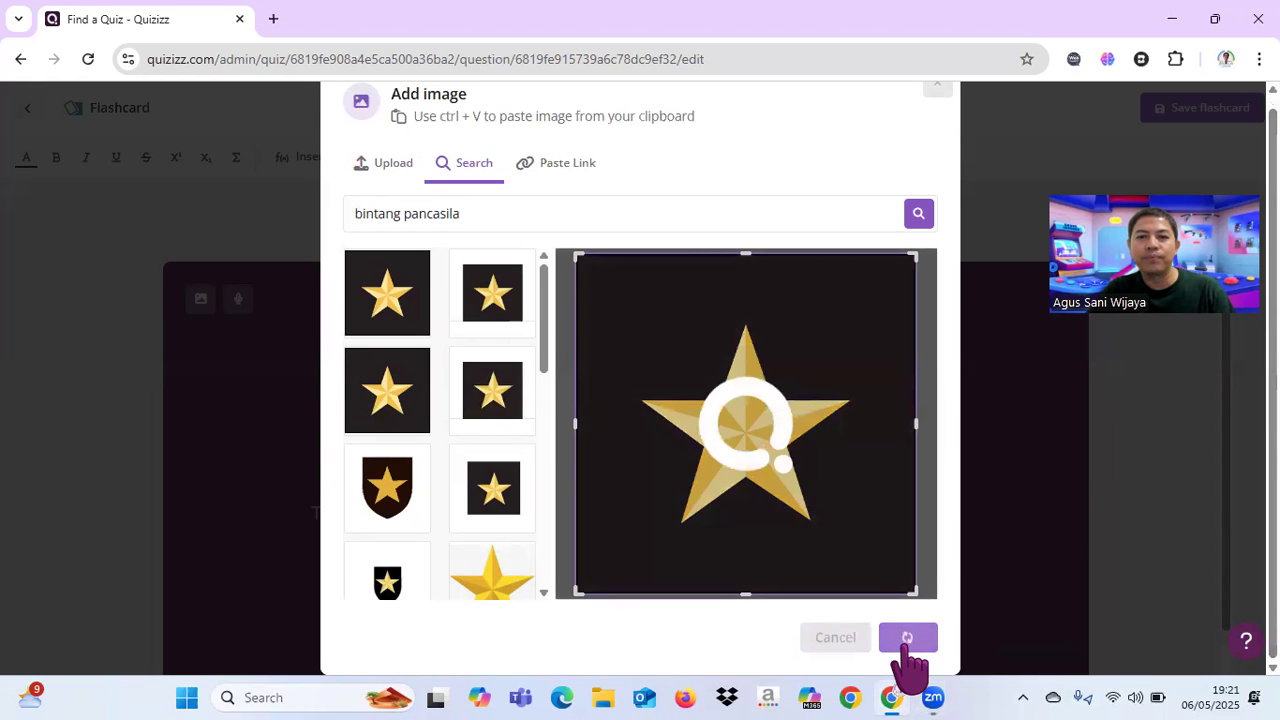
mouse_move(240, 497)
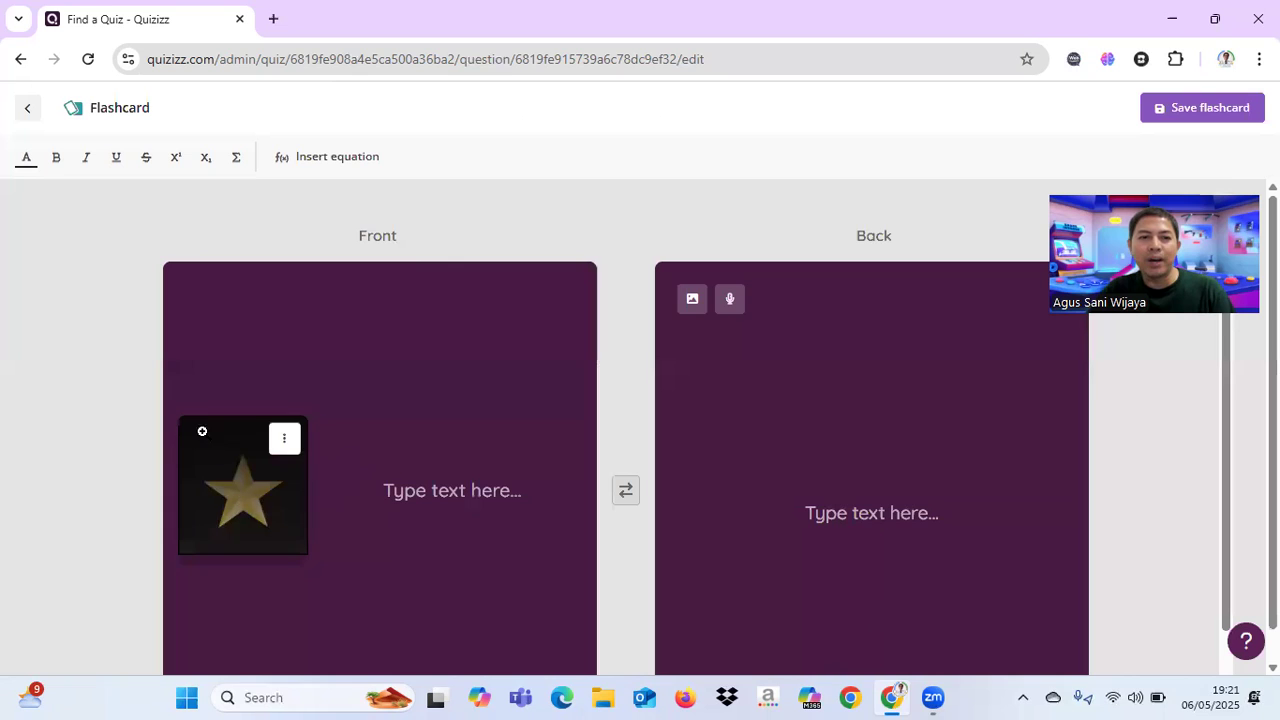
Enter "Ketuhanan Yang Maha Esa" on the back of the star flashcard and save the card.
left_click(896, 513)
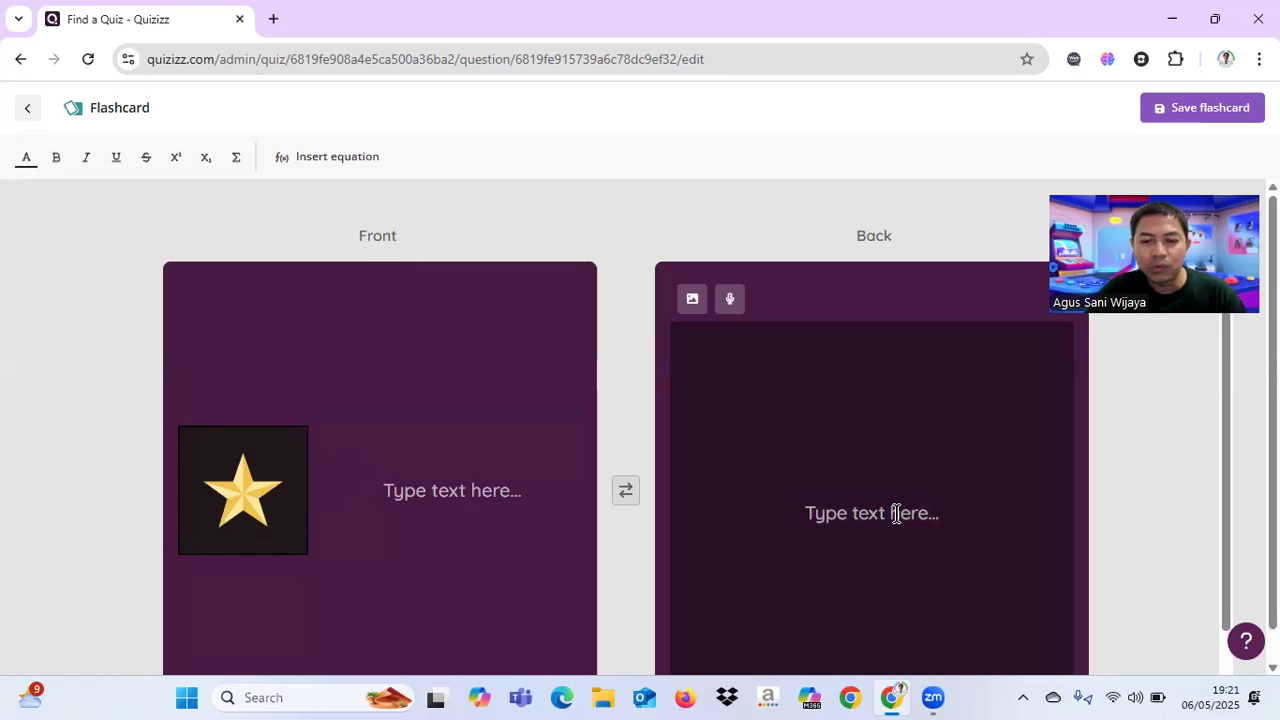
type("Ketuhanan yang Maha Esa")
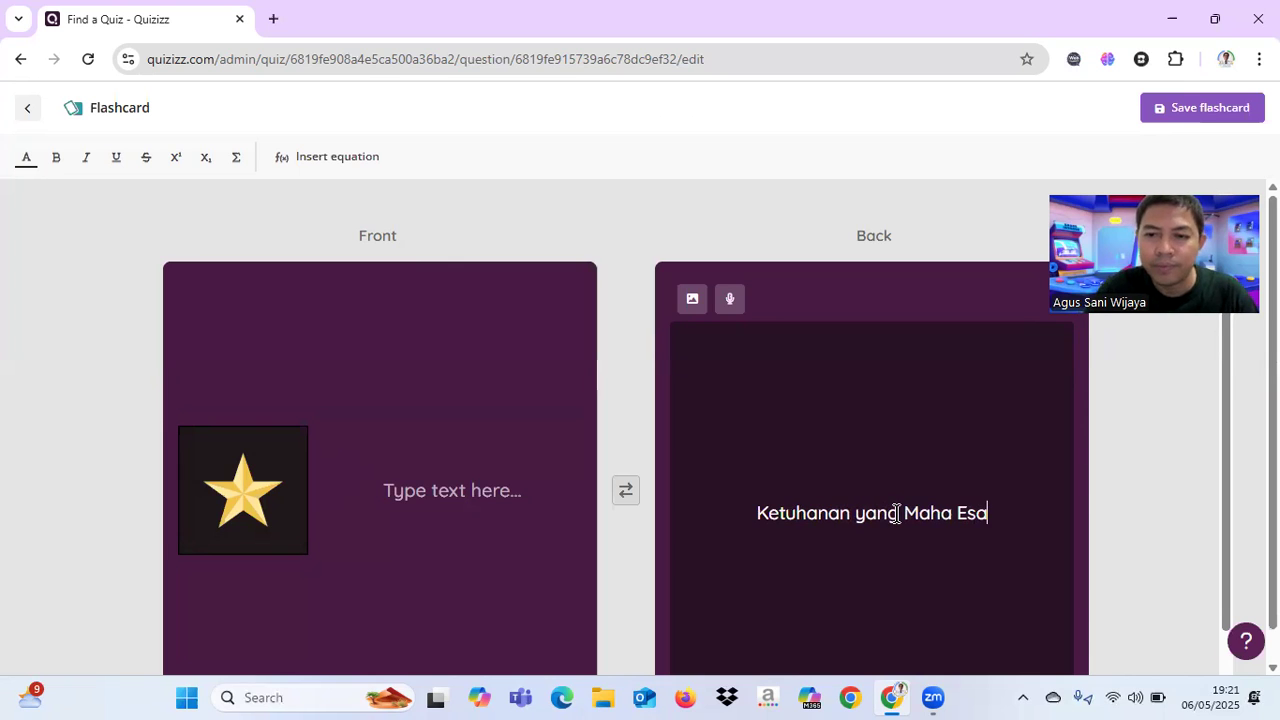
left_click(866, 513)
key("BackSpace")
type("Y")
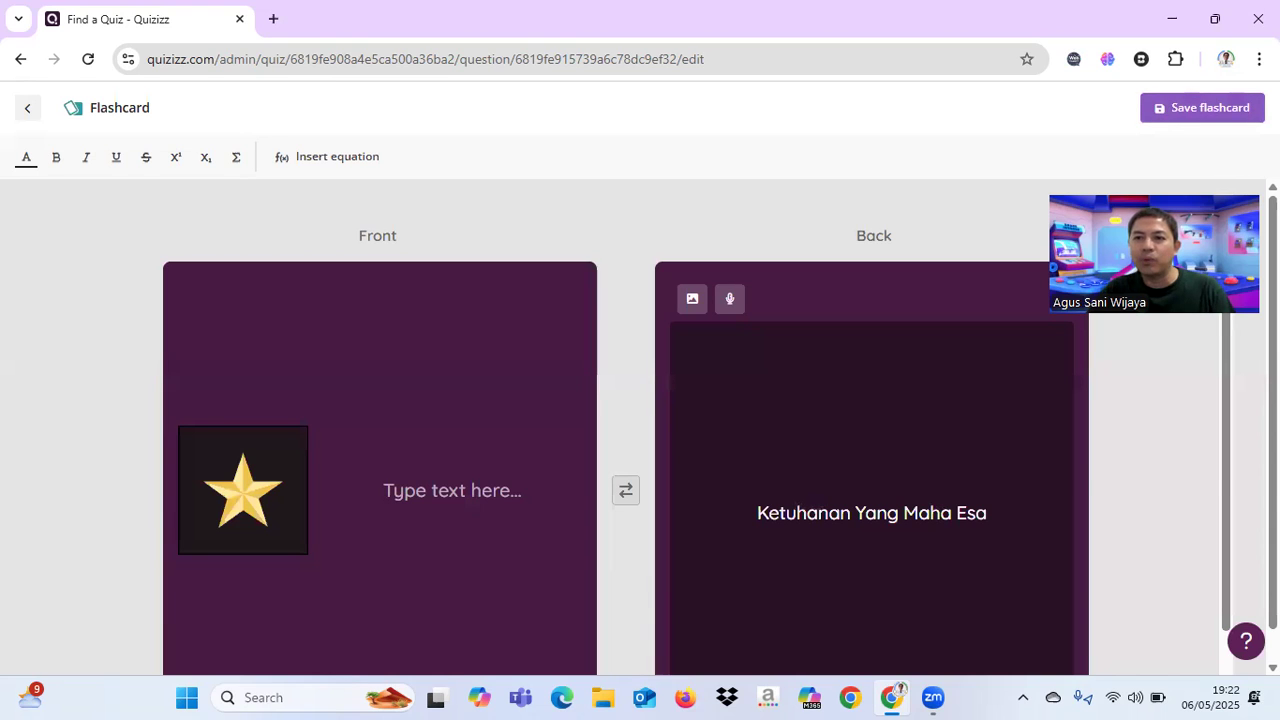
left_click(1180, 108)
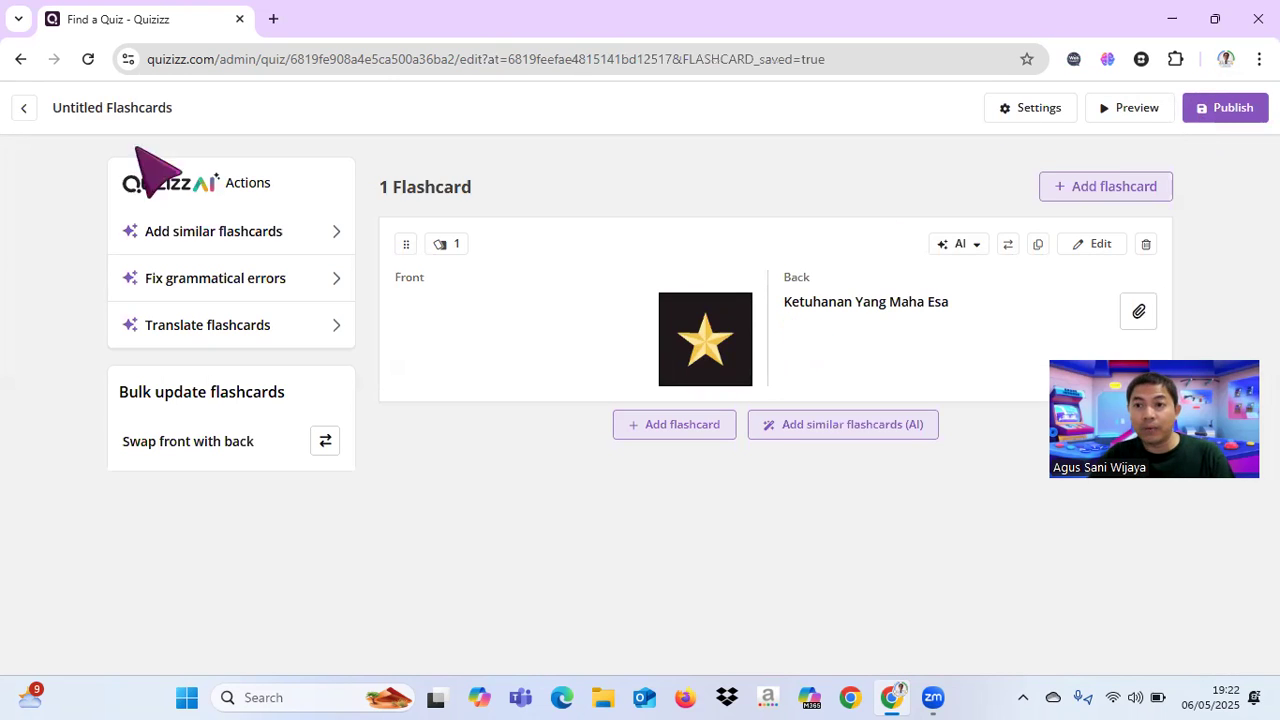
Add a second flashcard and put the first banyan tree image from a "beringin pancasila" search on its front.
left_click(1085, 190)
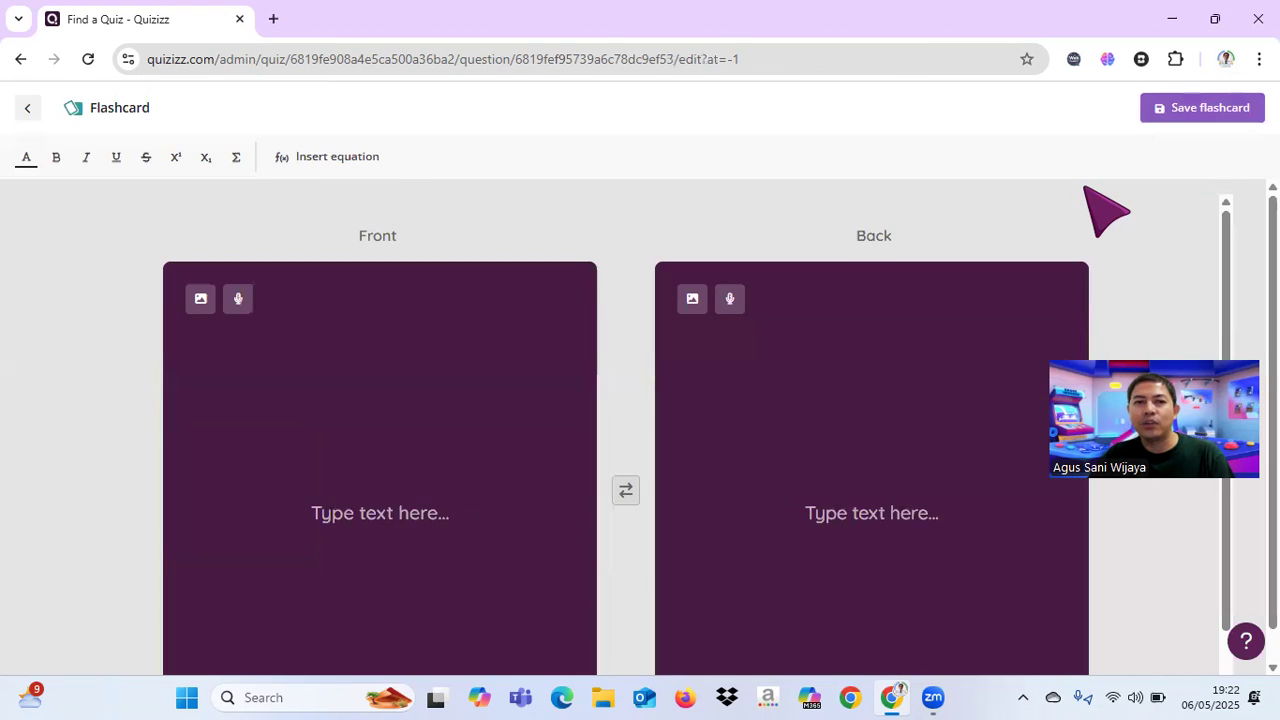
left_click(201, 298)
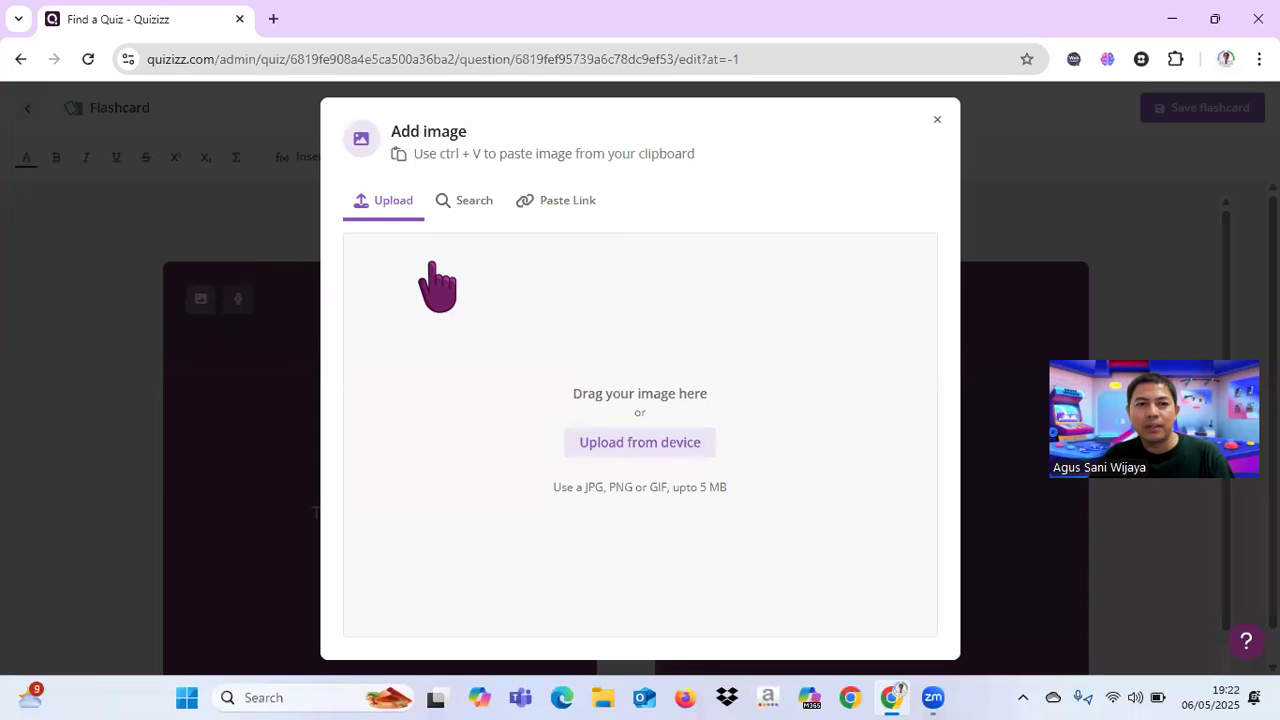
left_click(464, 201)
left_click(447, 255)
type("beringin")
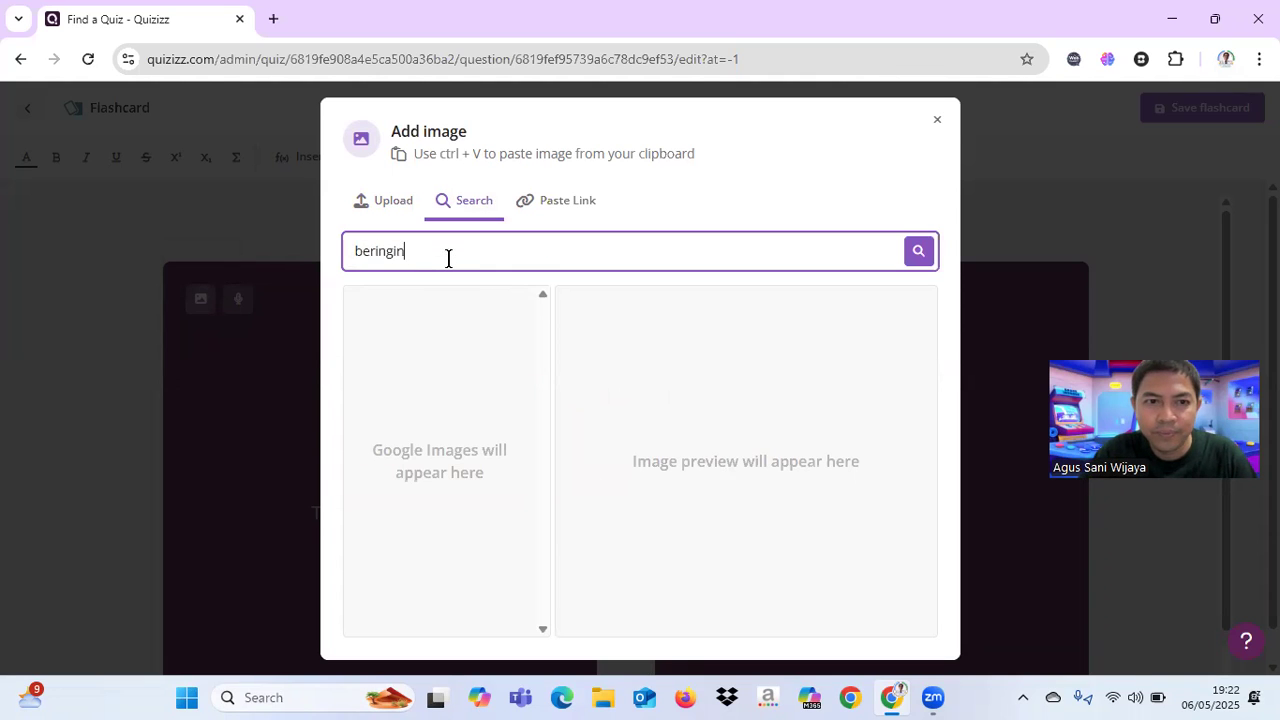
type(" pancasila")
key("Return")
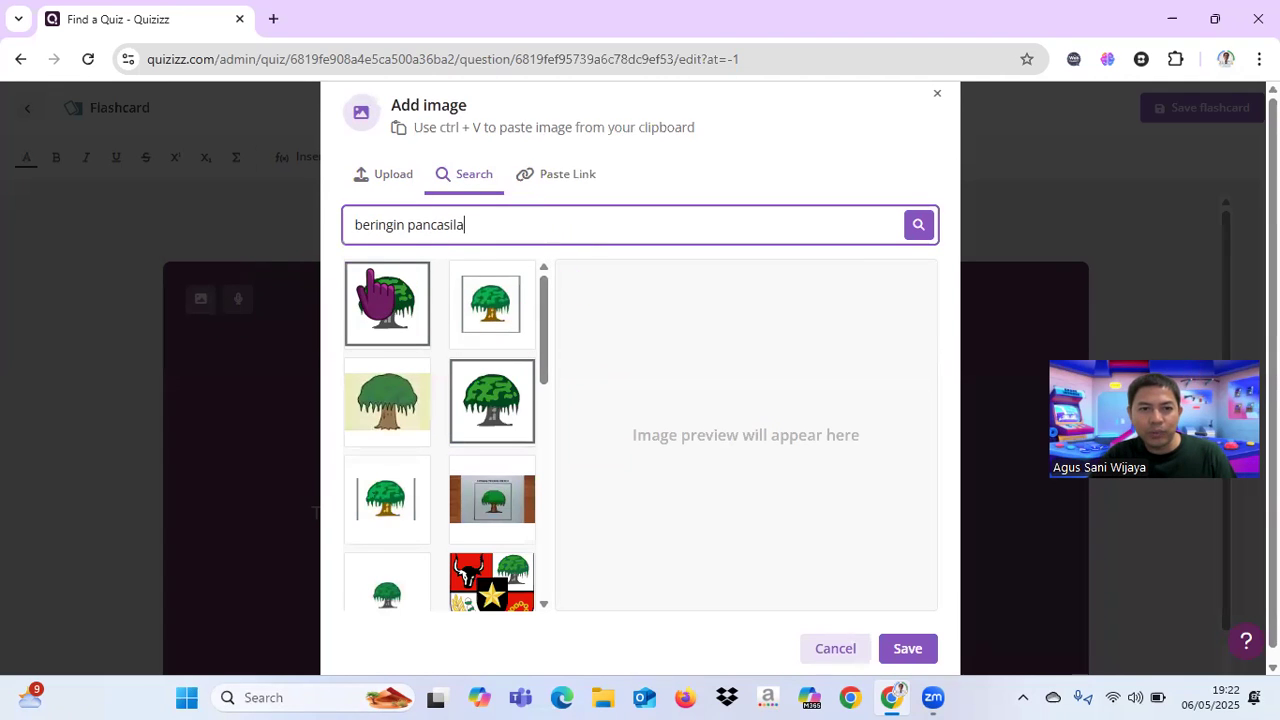
left_click(386, 302)
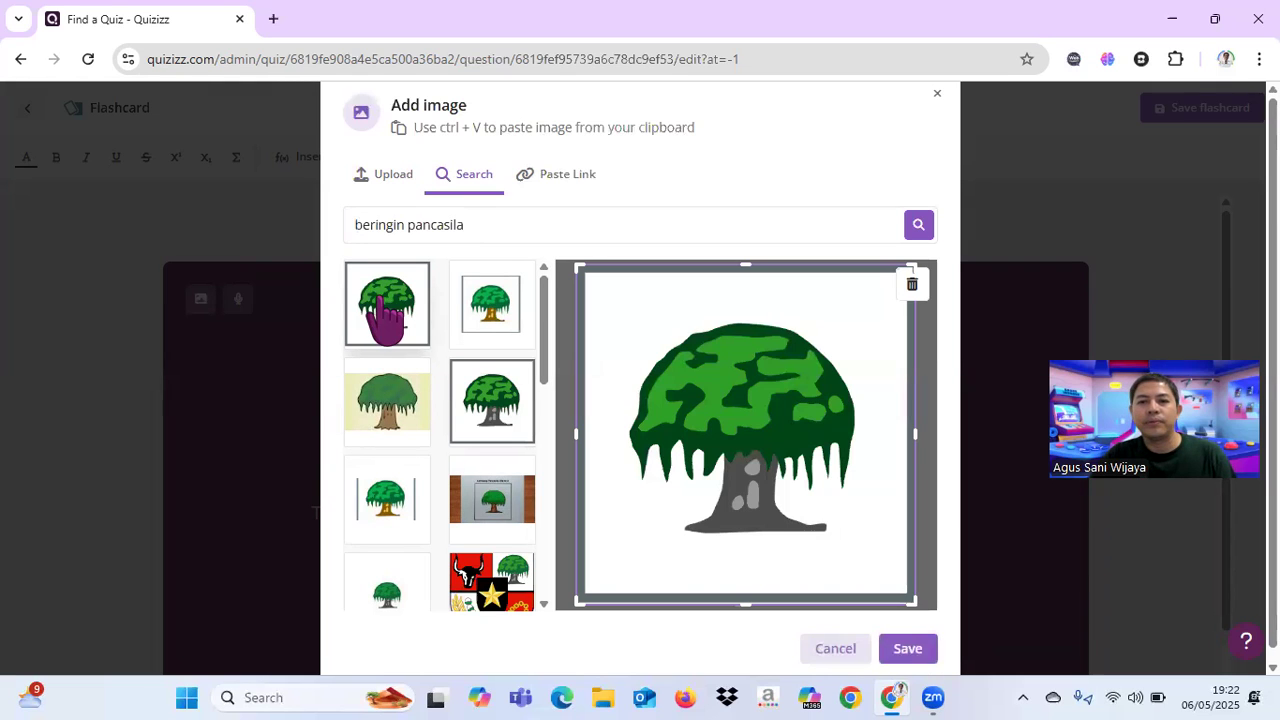
left_click(920, 652)
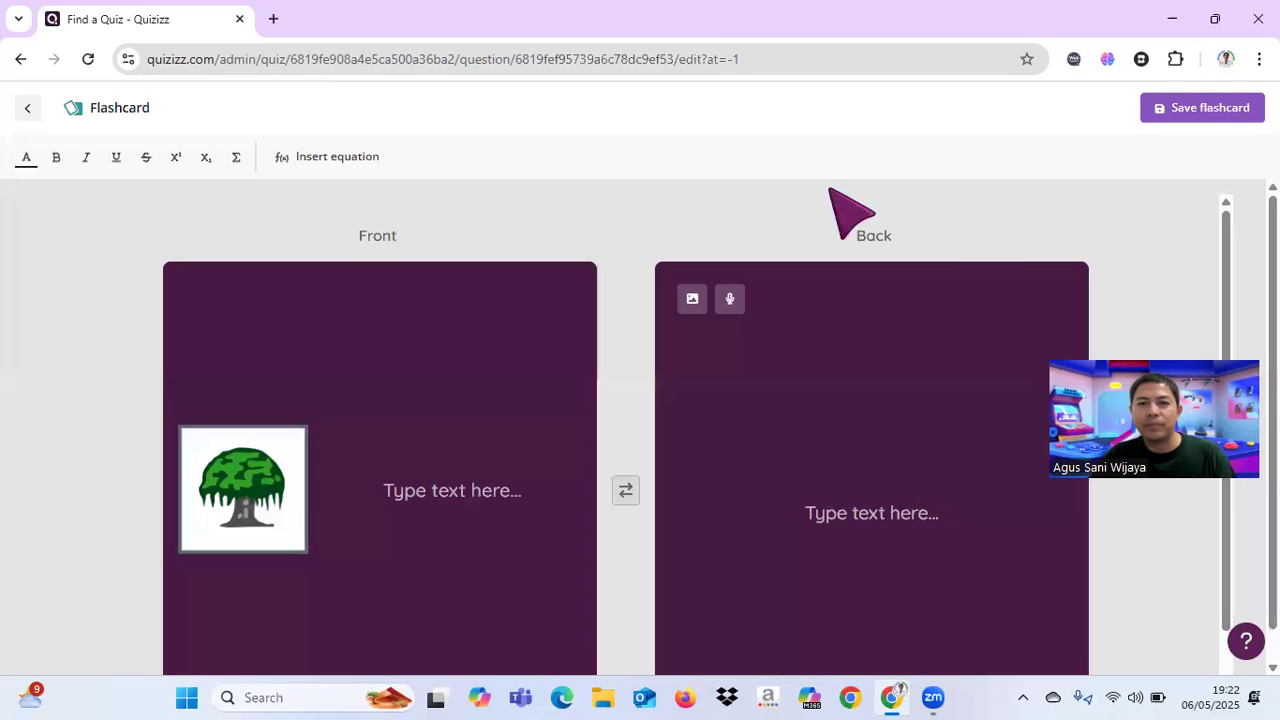
Enter "Persatuan Indonesia" on the back of the banyan tree flashcard and save the card.
left_click(893, 513)
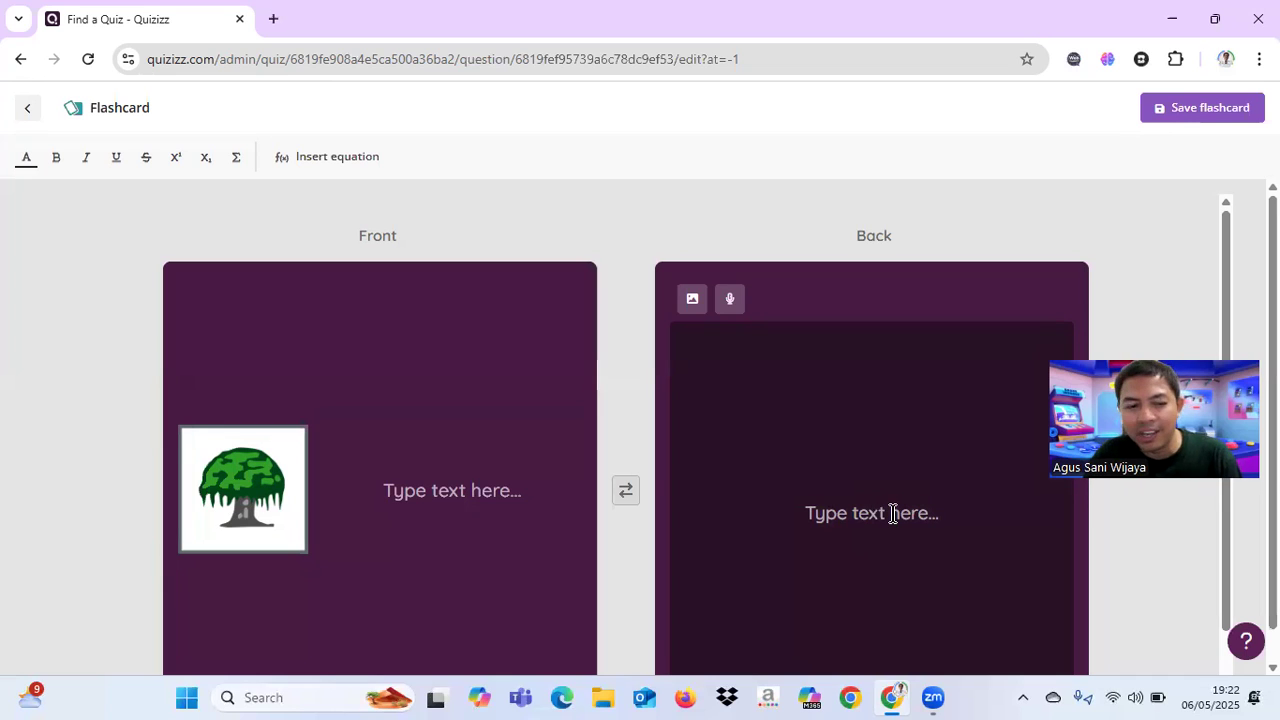
type("Per")
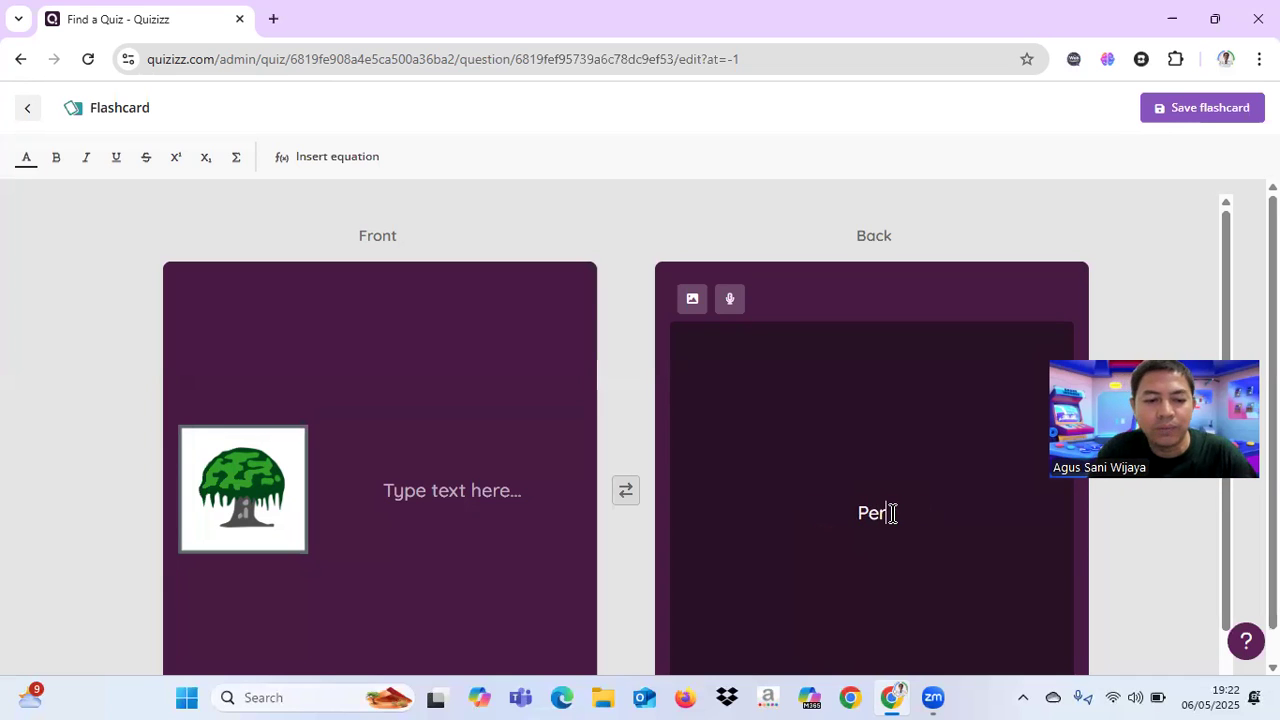
type("satuan Indonesia")
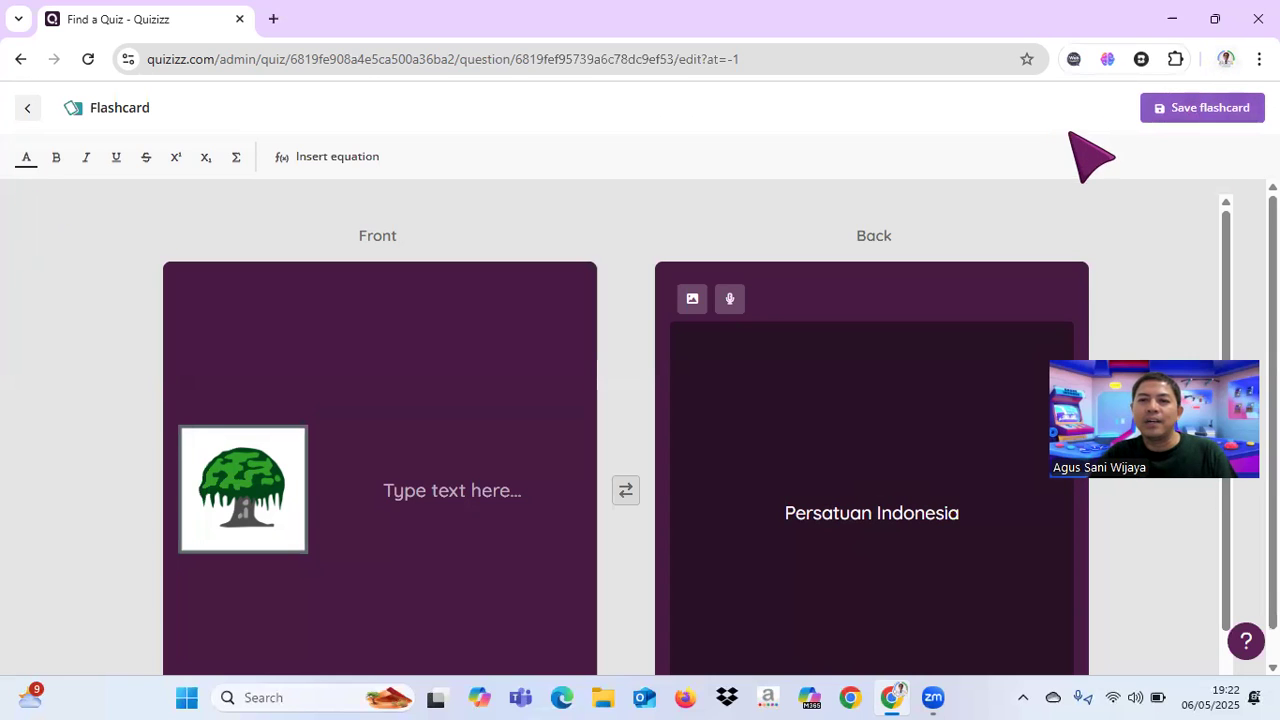
left_click(1166, 114)
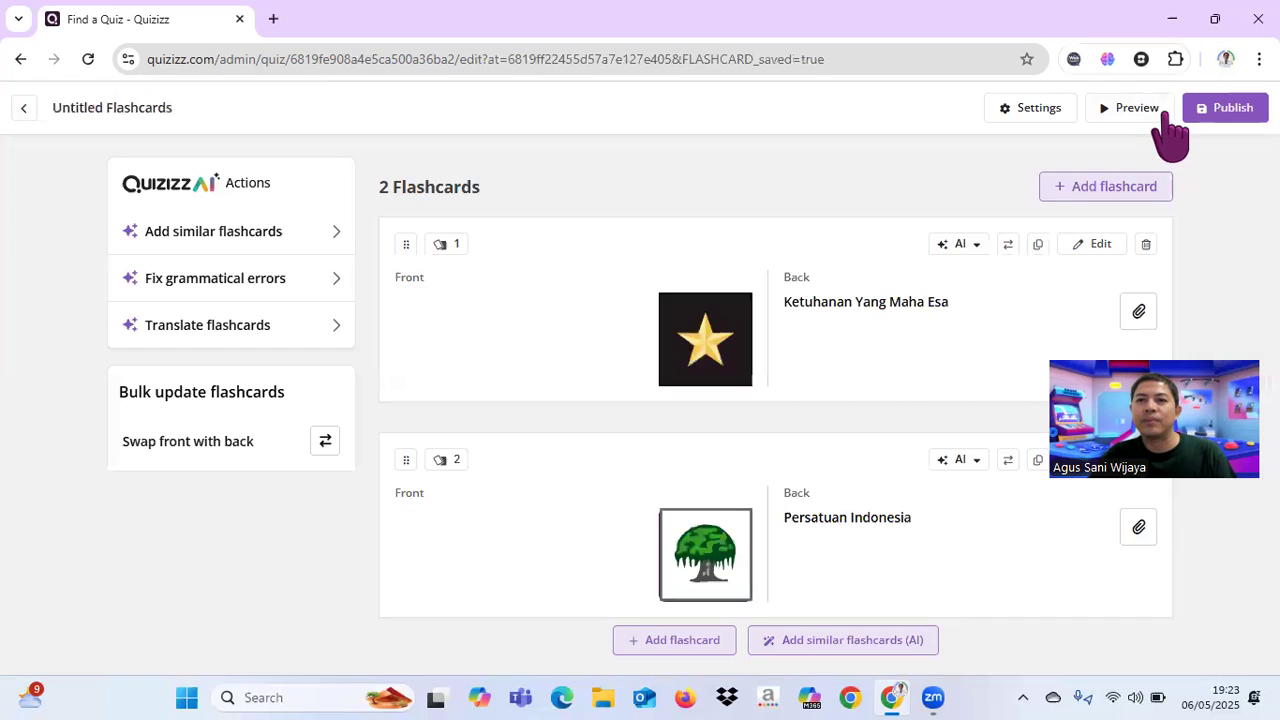
Begin publishing the flashcard set and name it "Sila Pancasila".
scroll(751, 451, "down", 1)
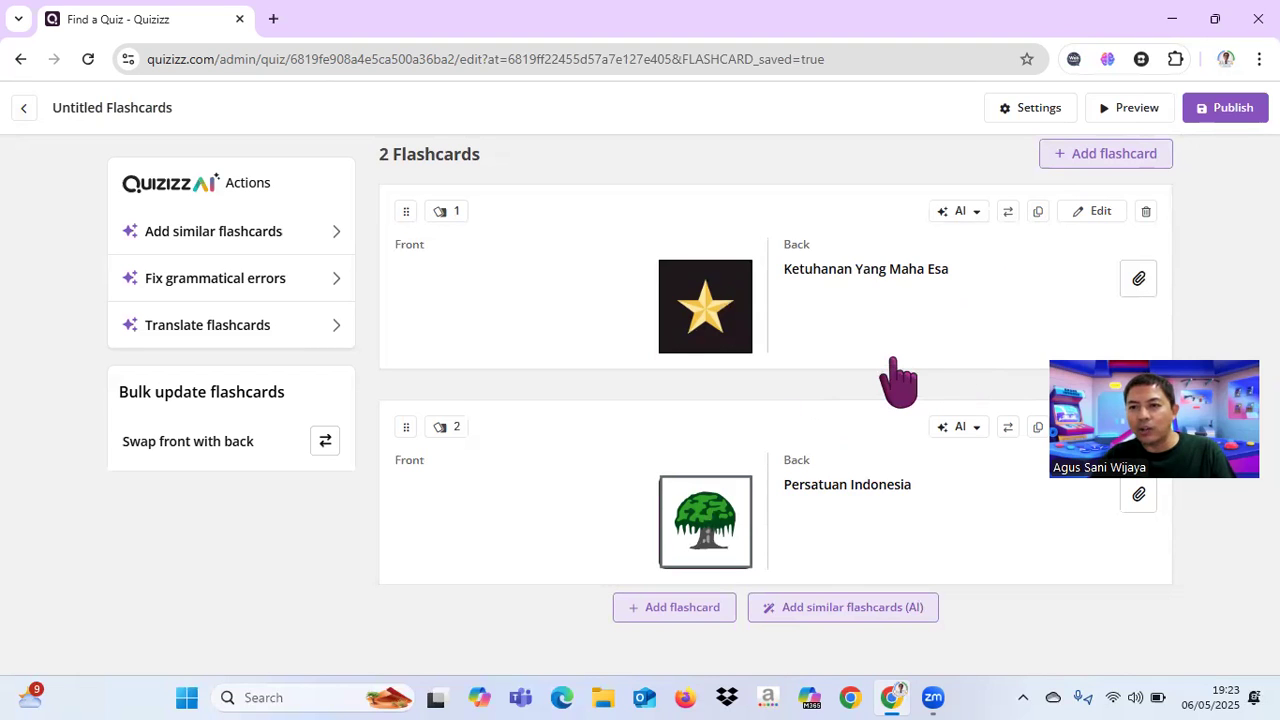
left_click(1230, 110)
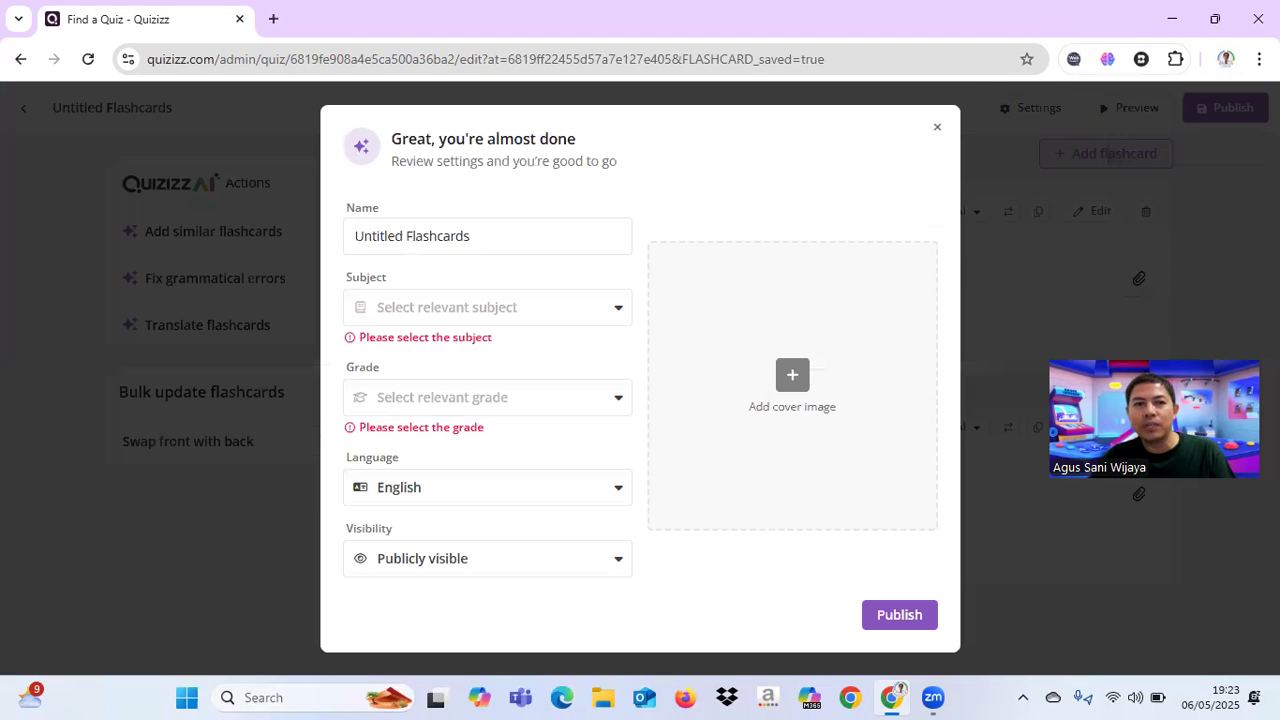
left_click_drag(506, 235, 345, 235)
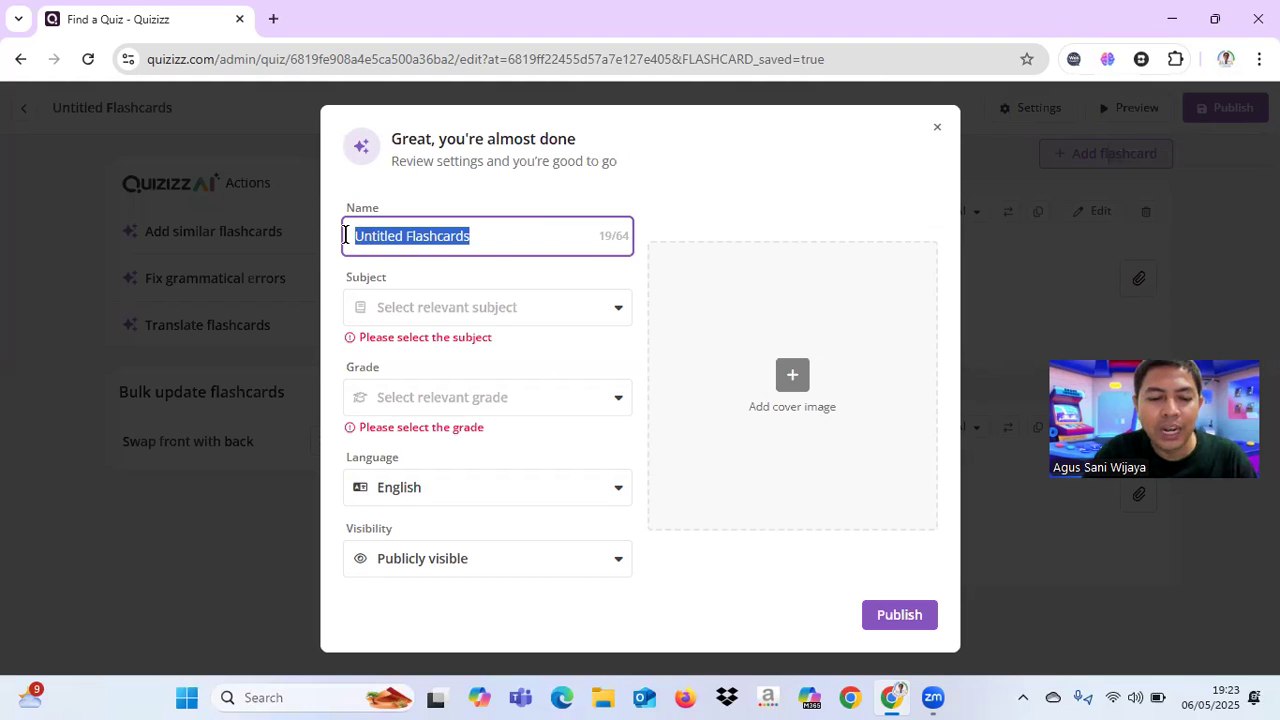
type("Sila")
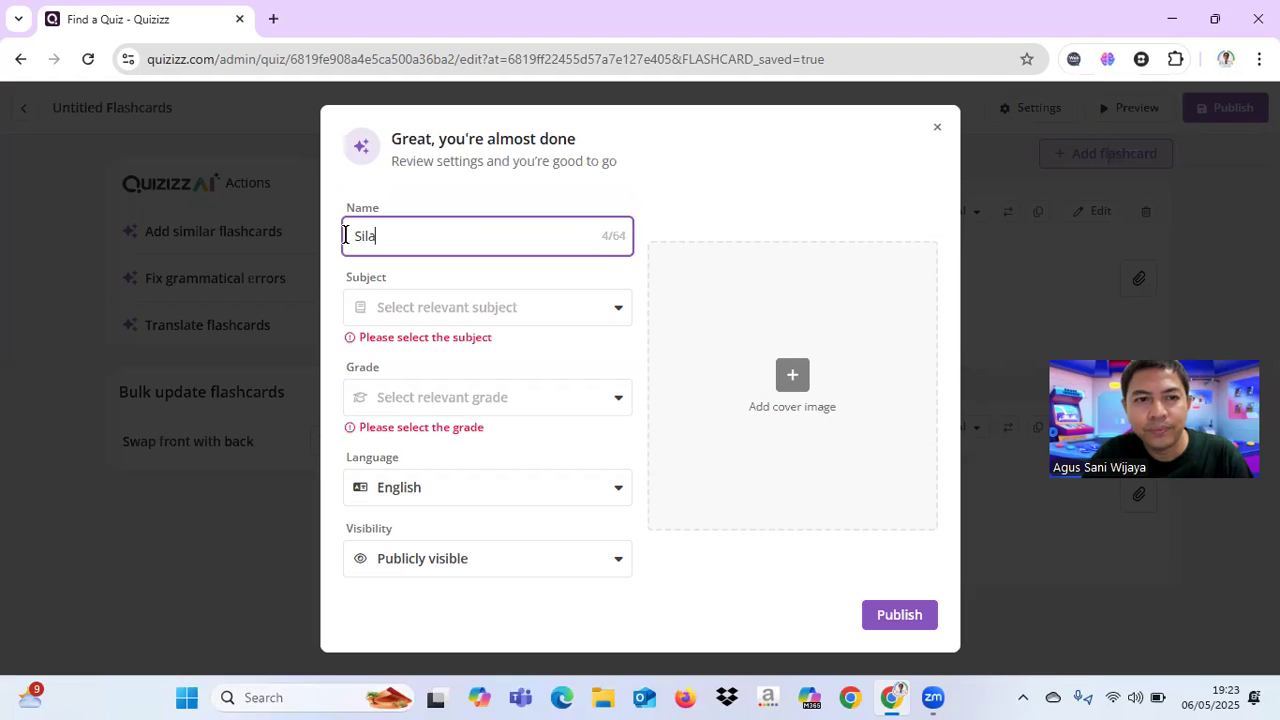
type(" Pancasila")
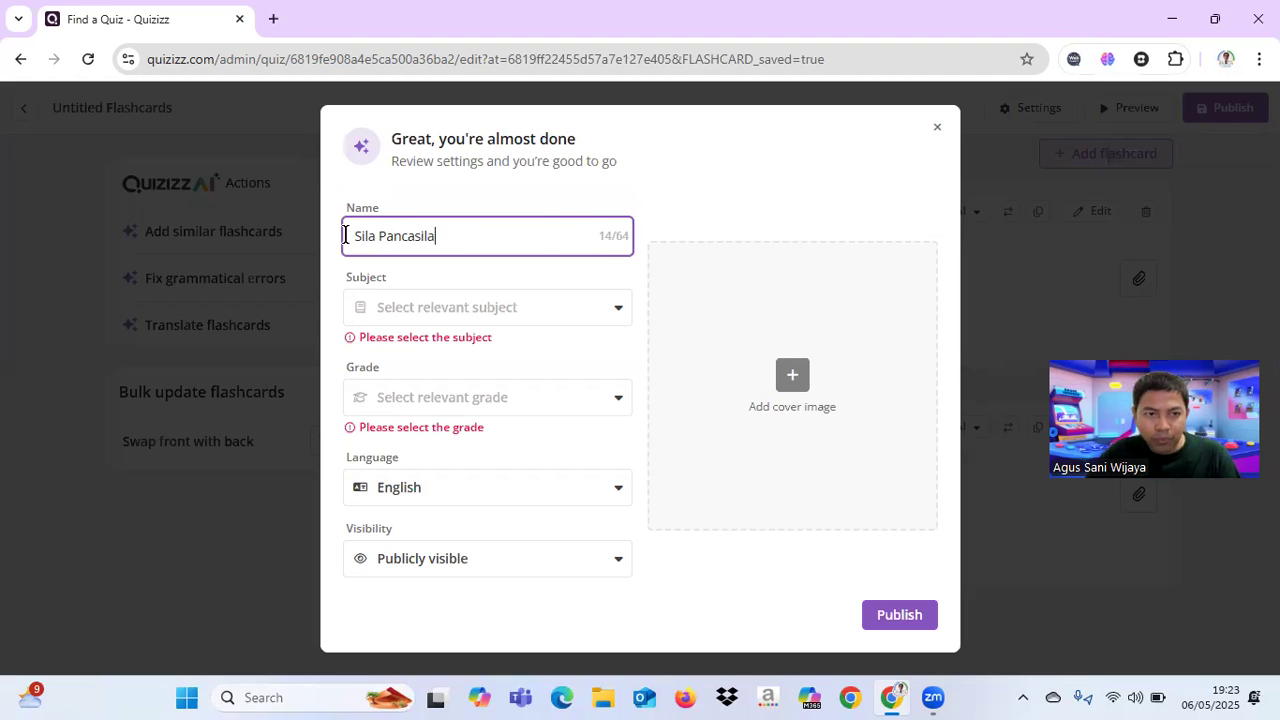
Set the subject to Social Studies, grade to 1st Grade and language to Indonesian, and publish the flashcard set.
left_click(604, 310)
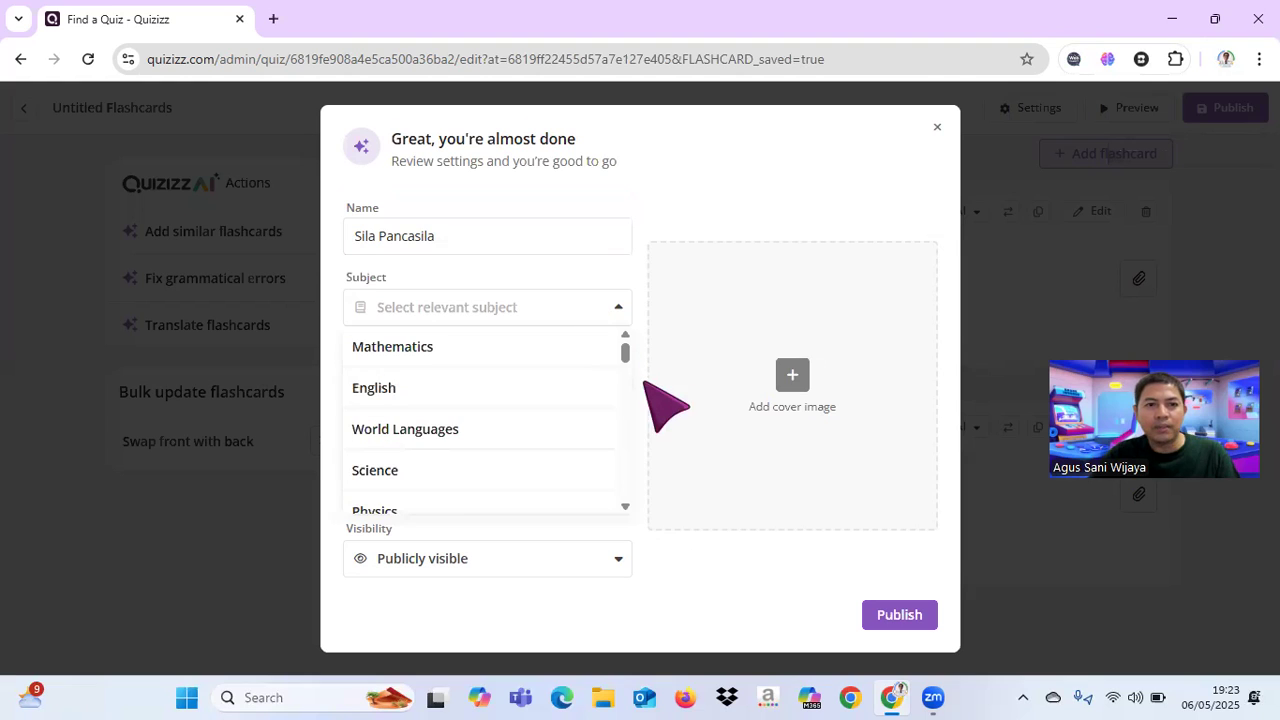
scroll(510, 428, "down", 2)
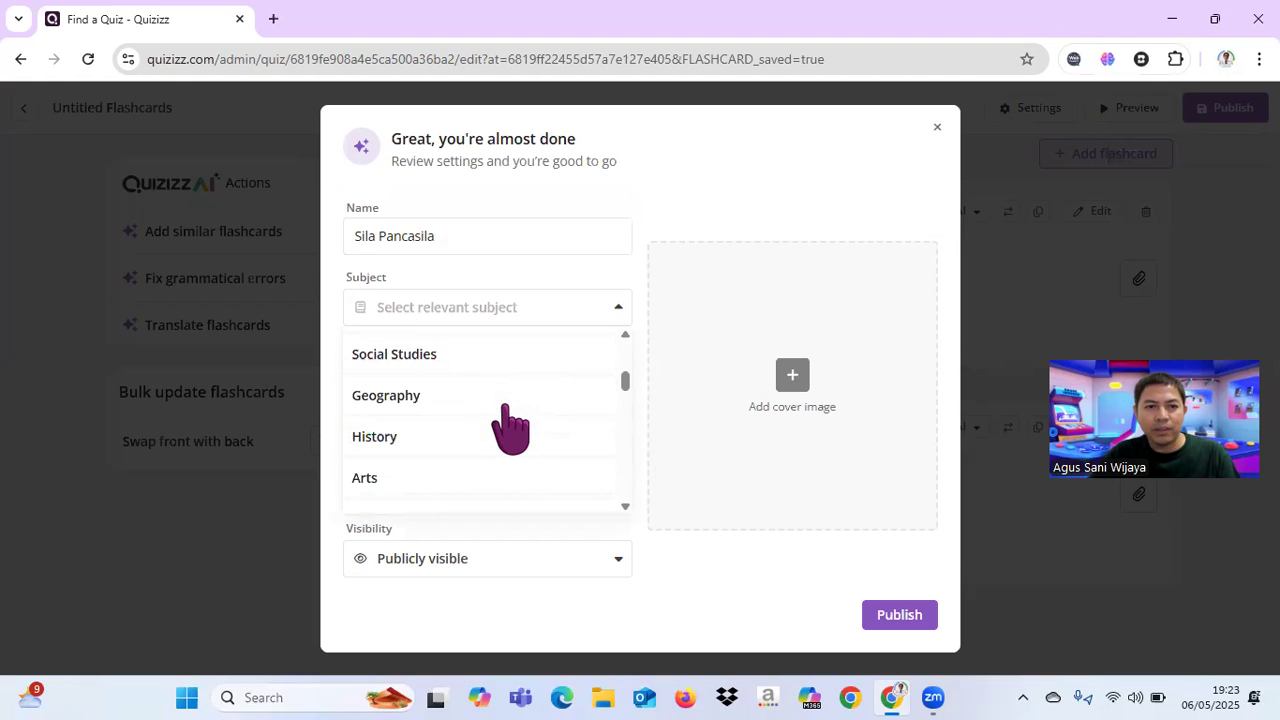
left_click(400, 355)
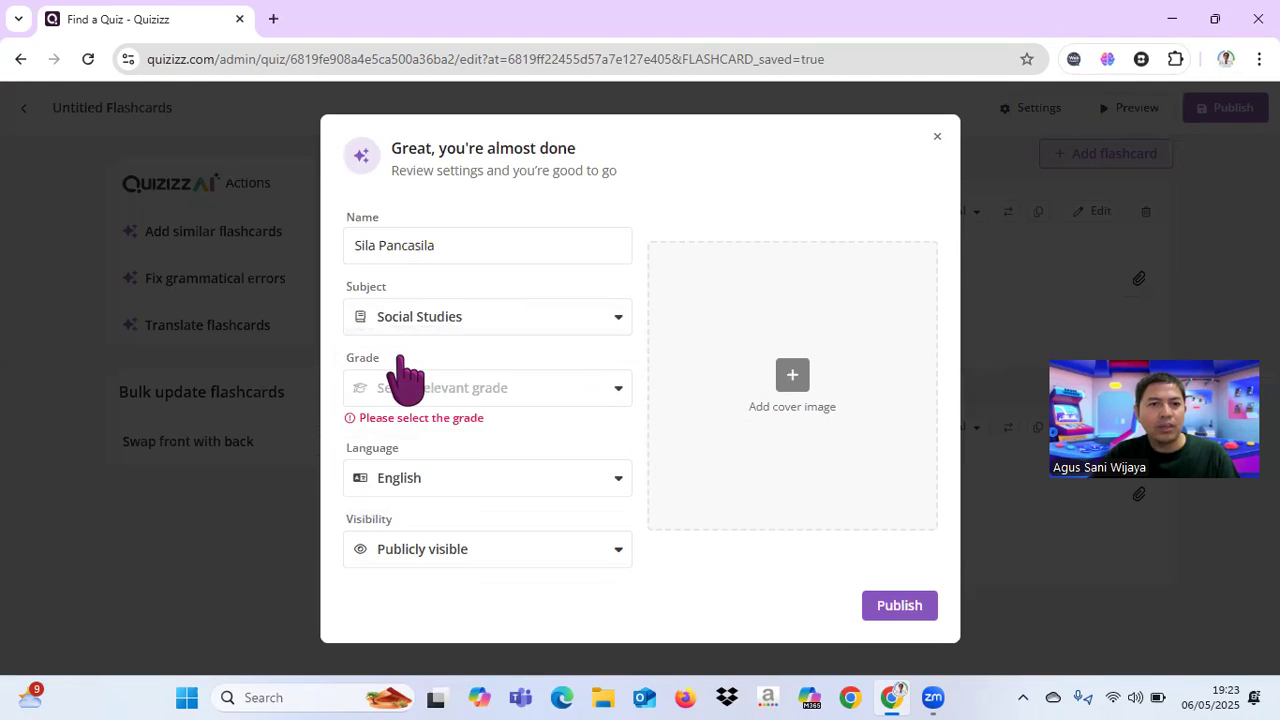
left_click(552, 392)
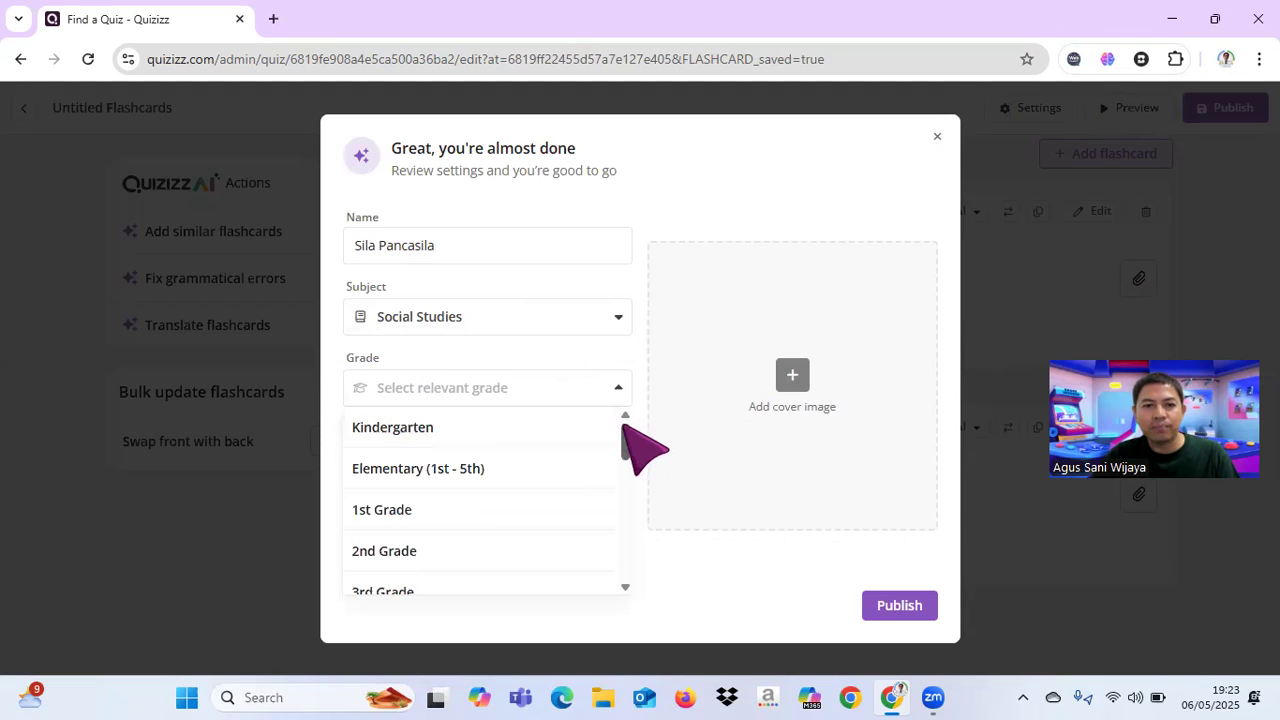
left_click(410, 509)
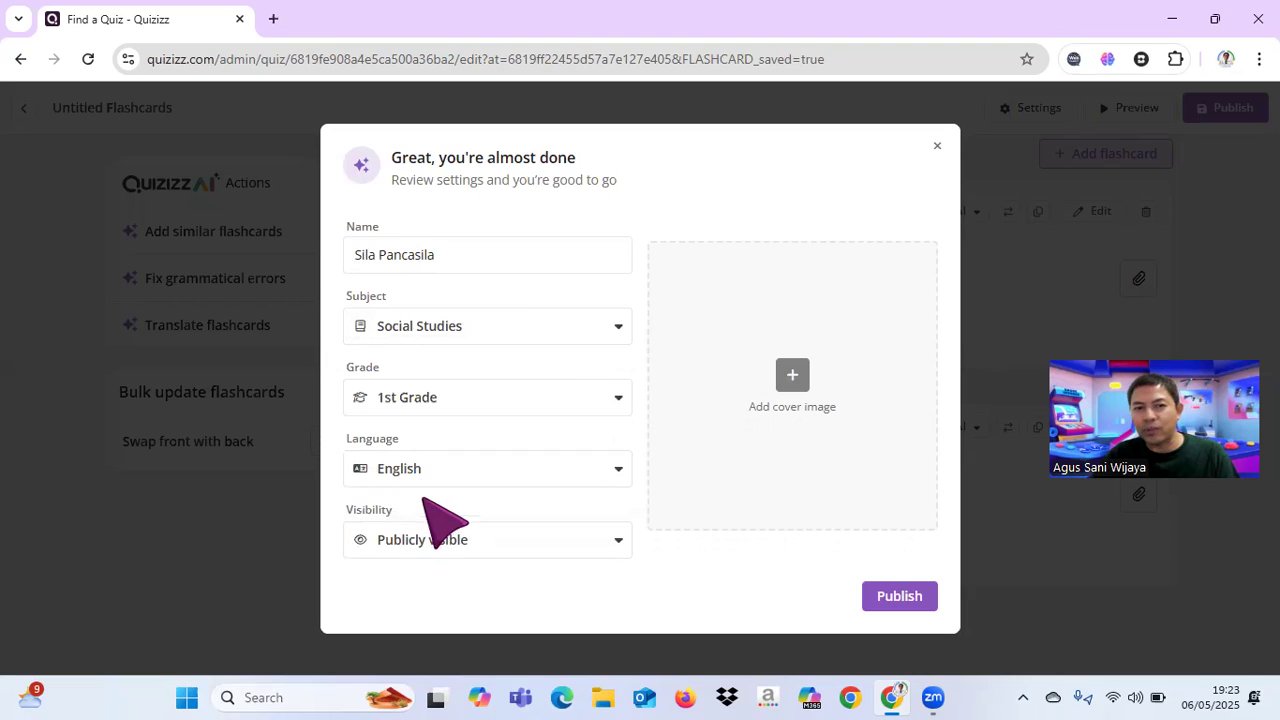
left_click(588, 470)
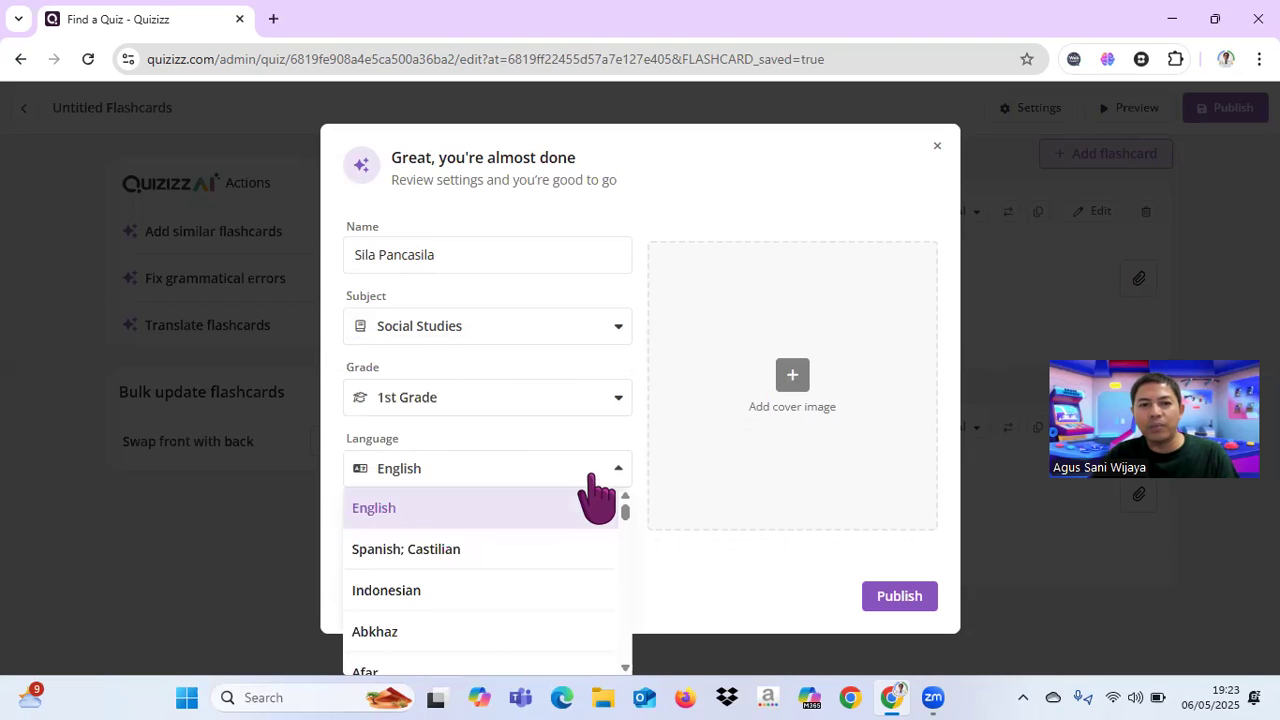
left_click(410, 594)
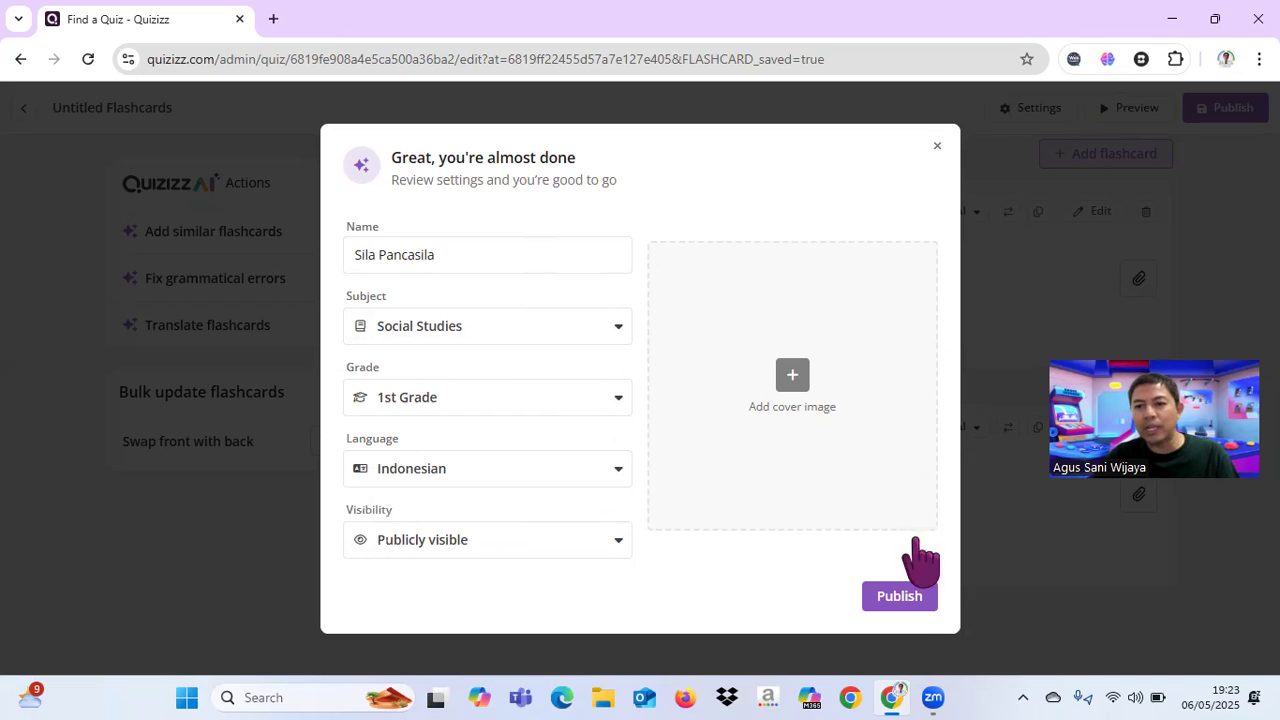
left_click(905, 600)
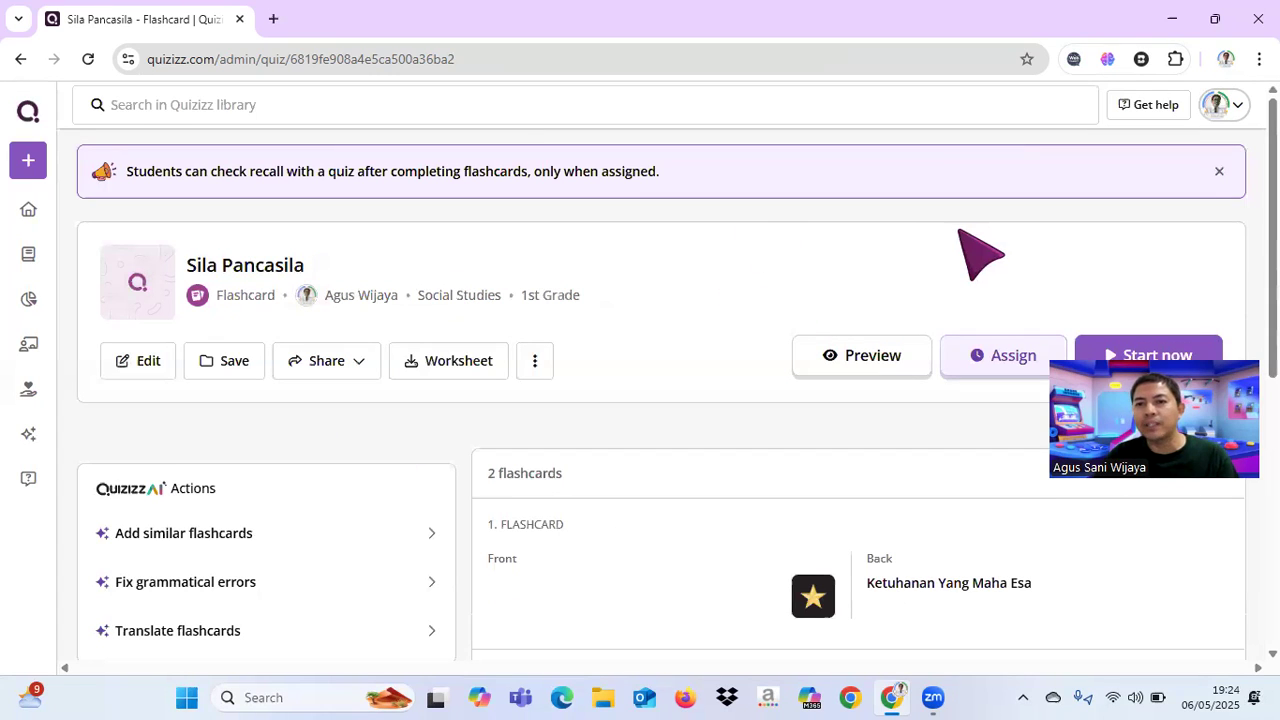
Preview the set by flipping both cards, marking the star as "I'm learning" and the banyan as "I know", and close the preview.
left_click(867, 358)
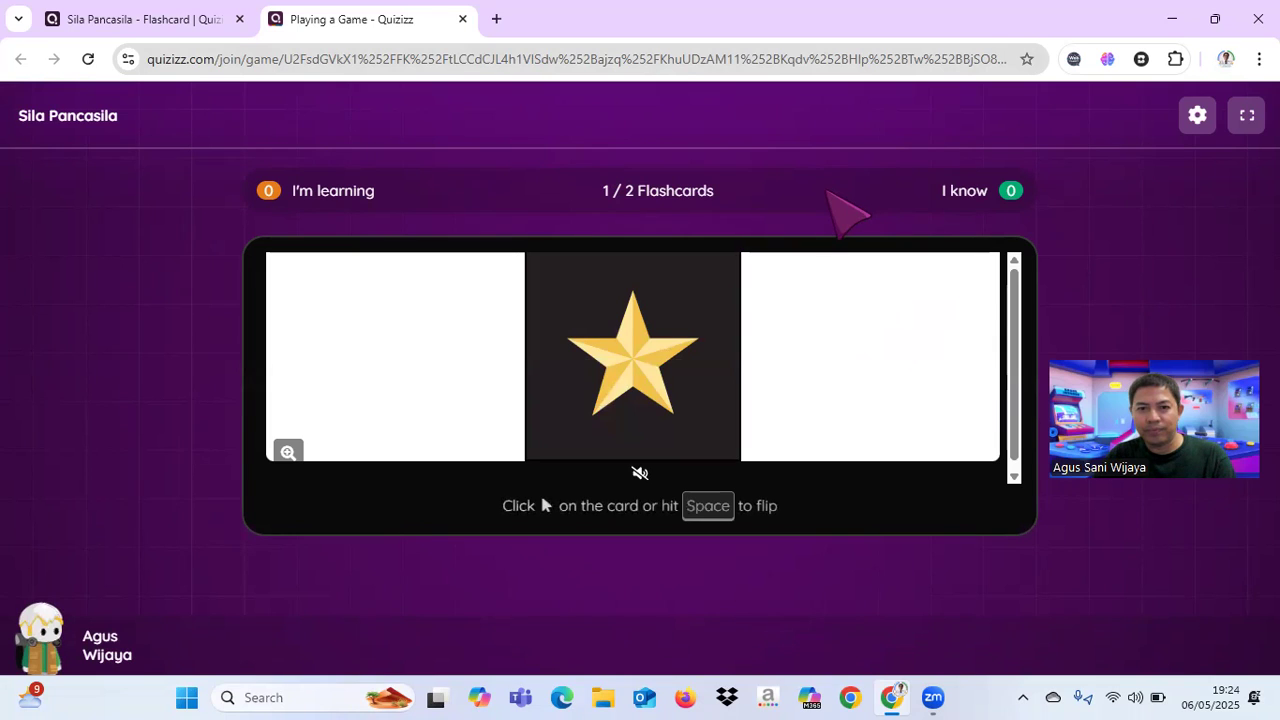
left_click(659, 357)
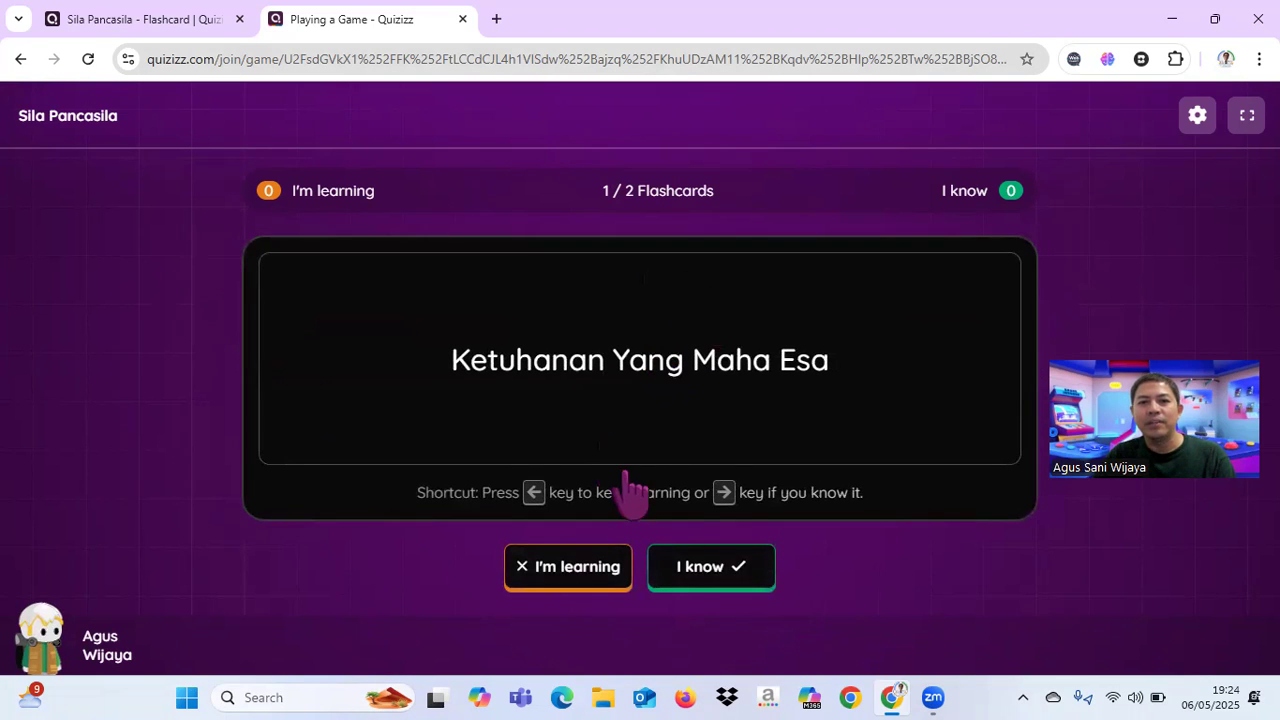
key("Left")
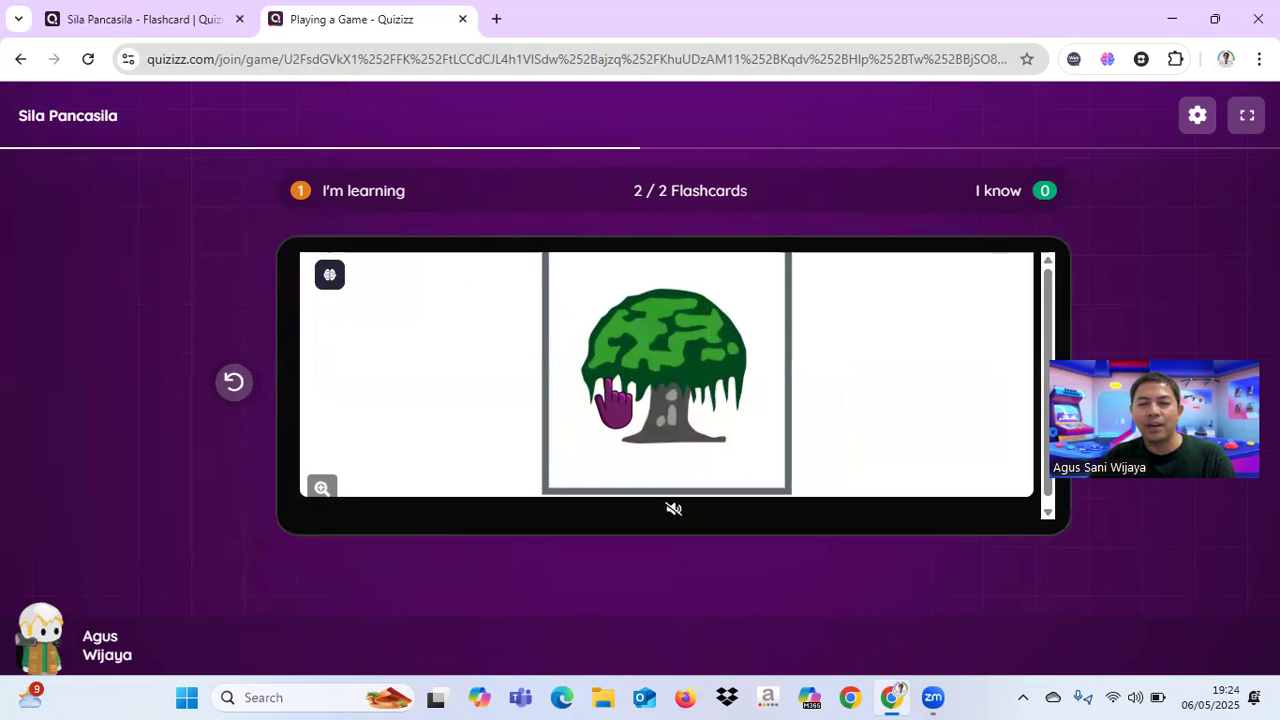
left_click(760, 378)
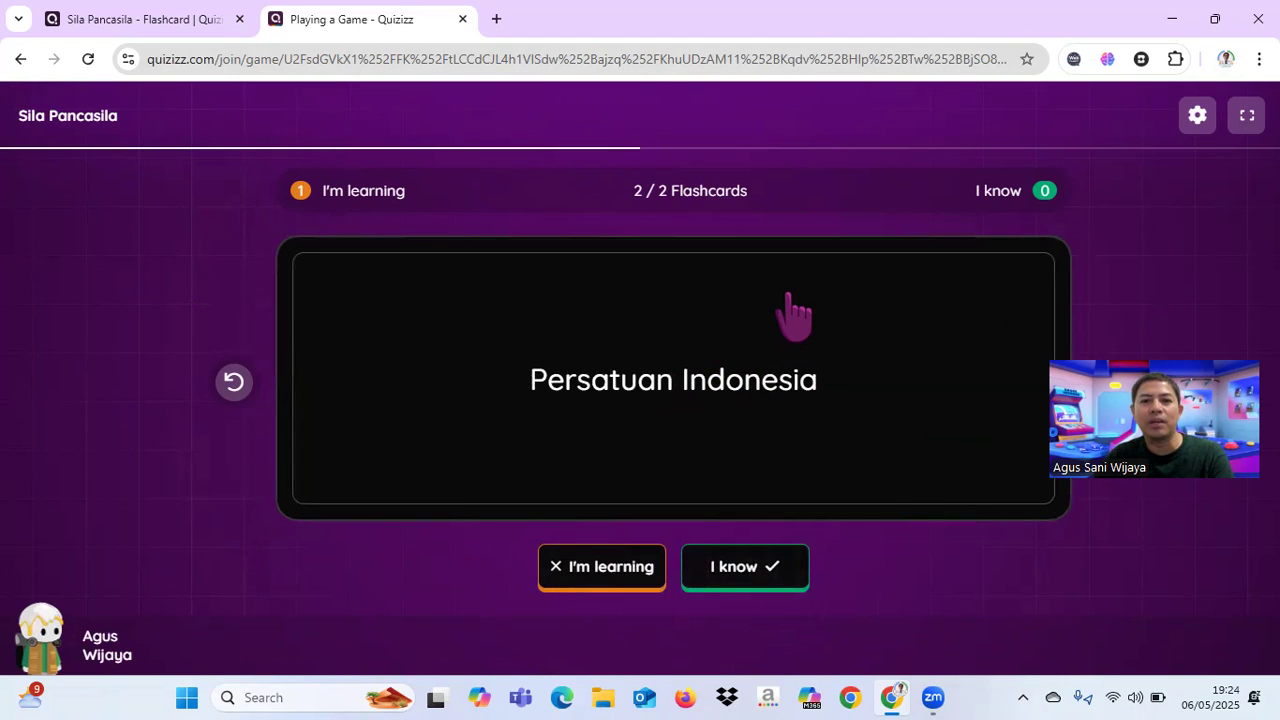
left_click(750, 572)
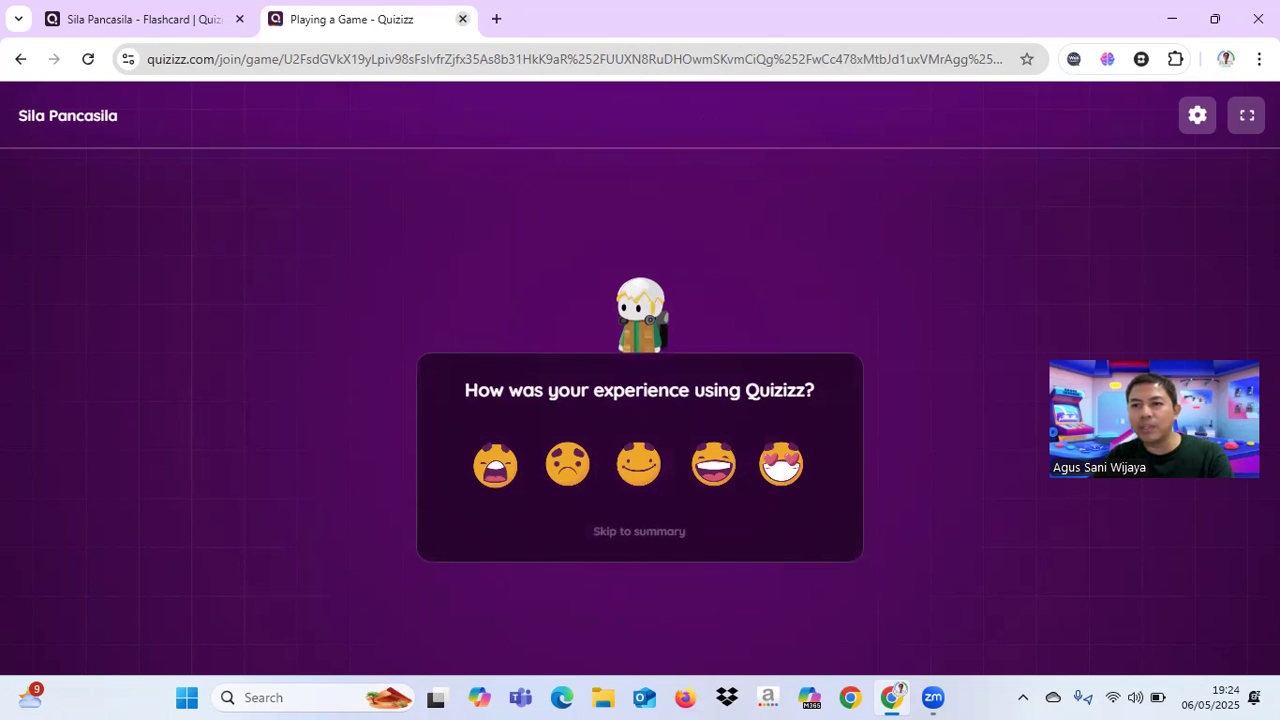
key("ctrl+w")
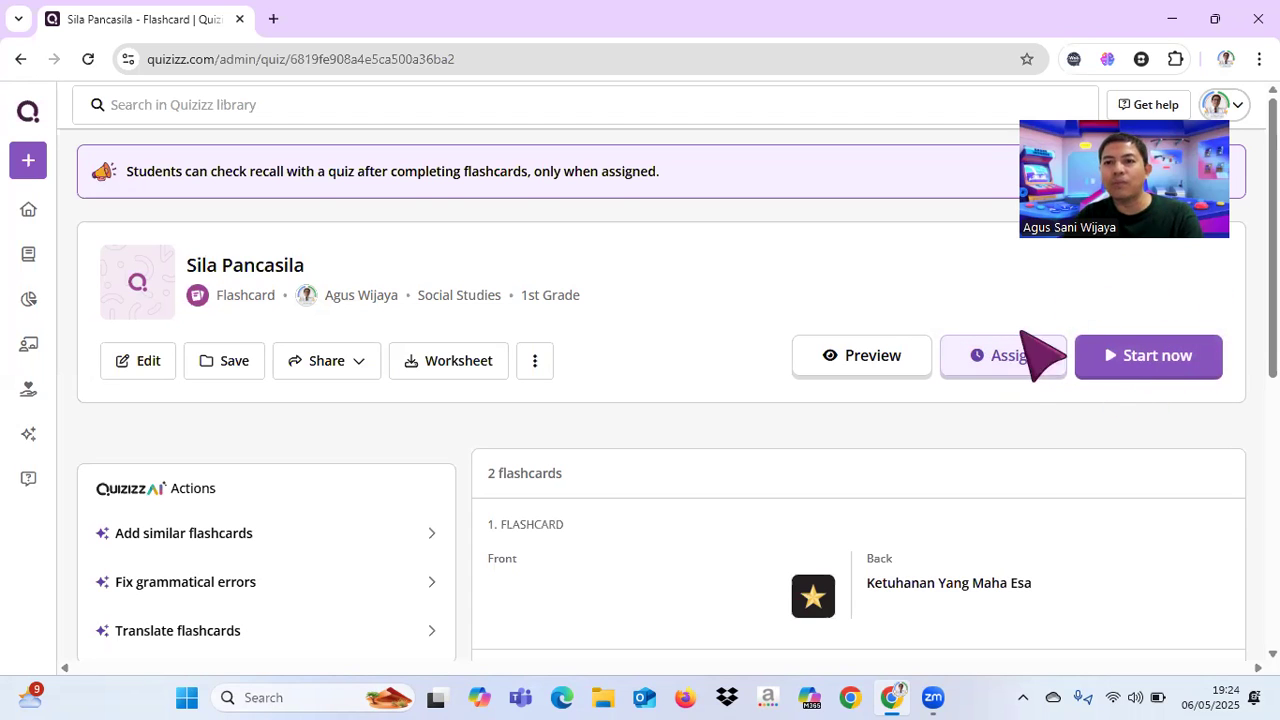
Assign the Sila Pancasila flashcards with the default settings and copy the game link for participants.
left_click(1013, 356)
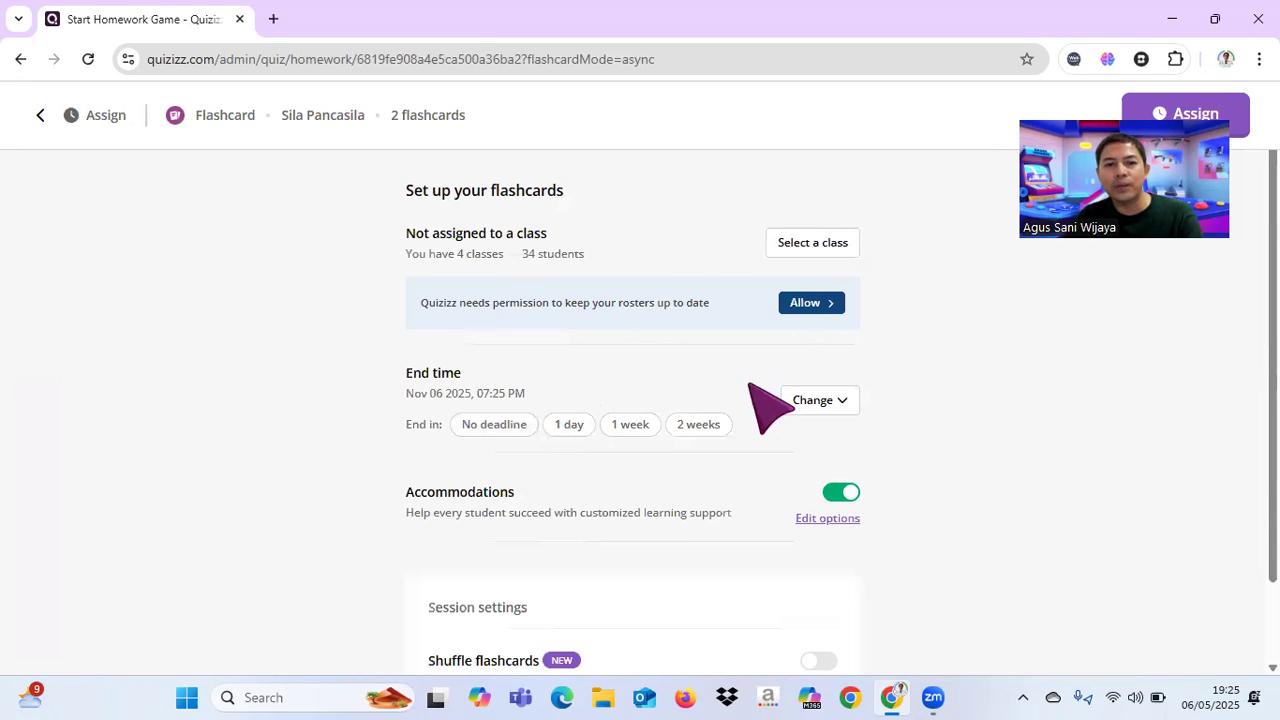
scroll(750, 386, "down", 1)
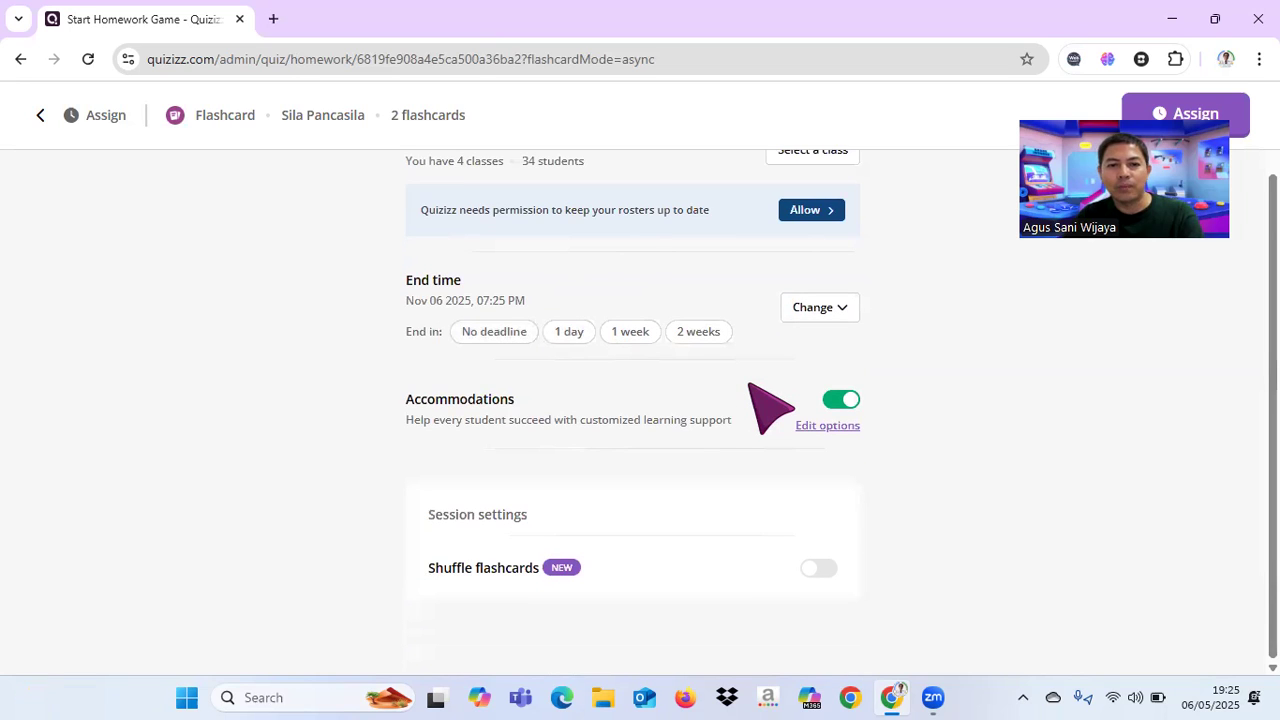
scroll(750, 386, "up", 1)
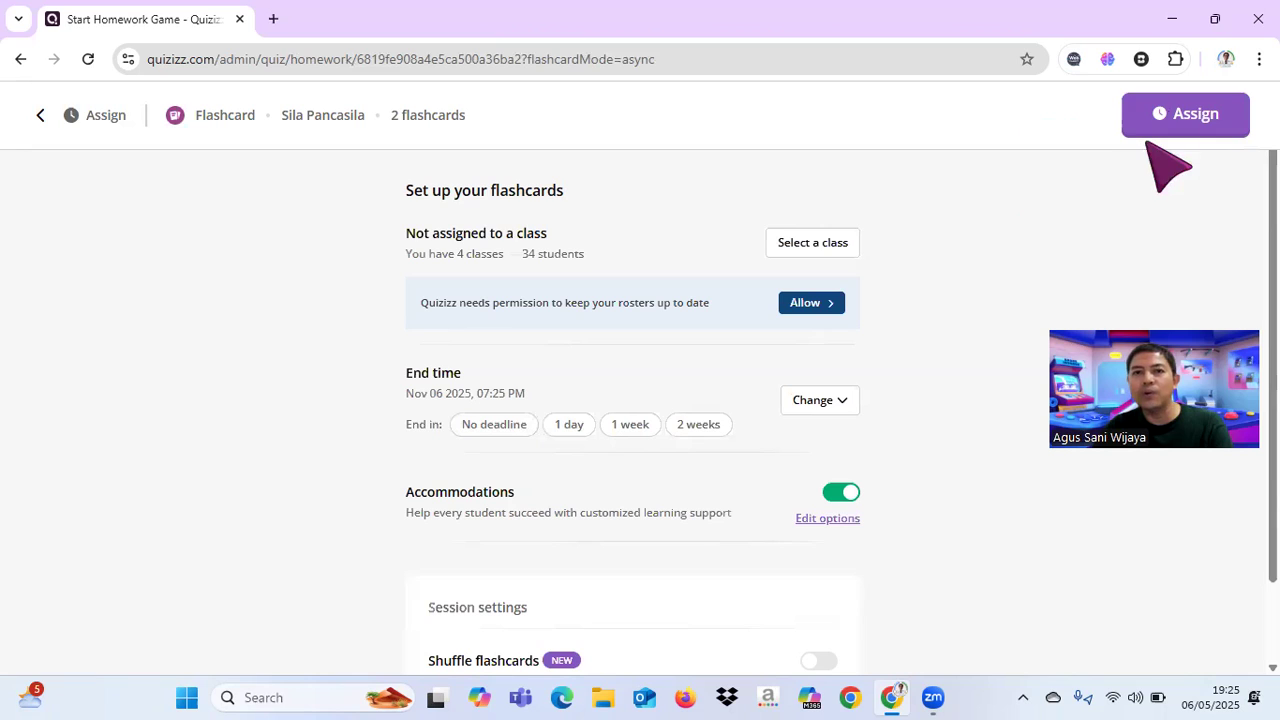
left_click(1165, 113)
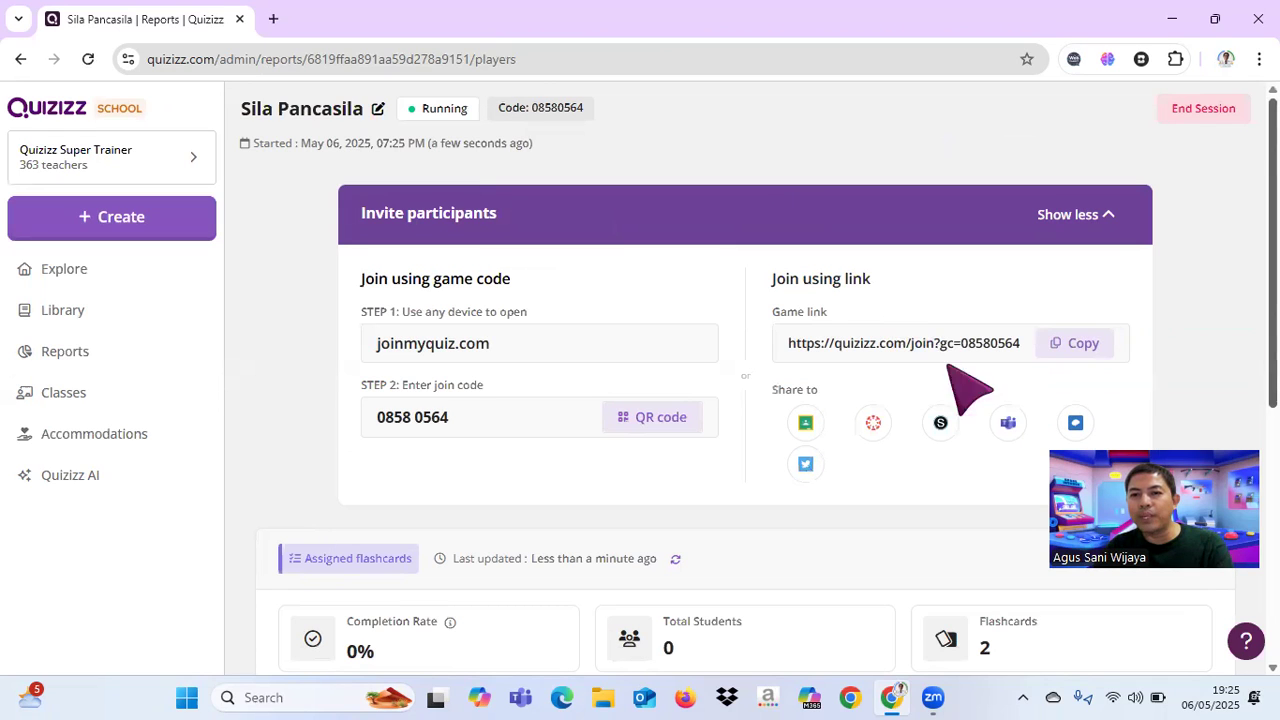
left_click(1084, 344)
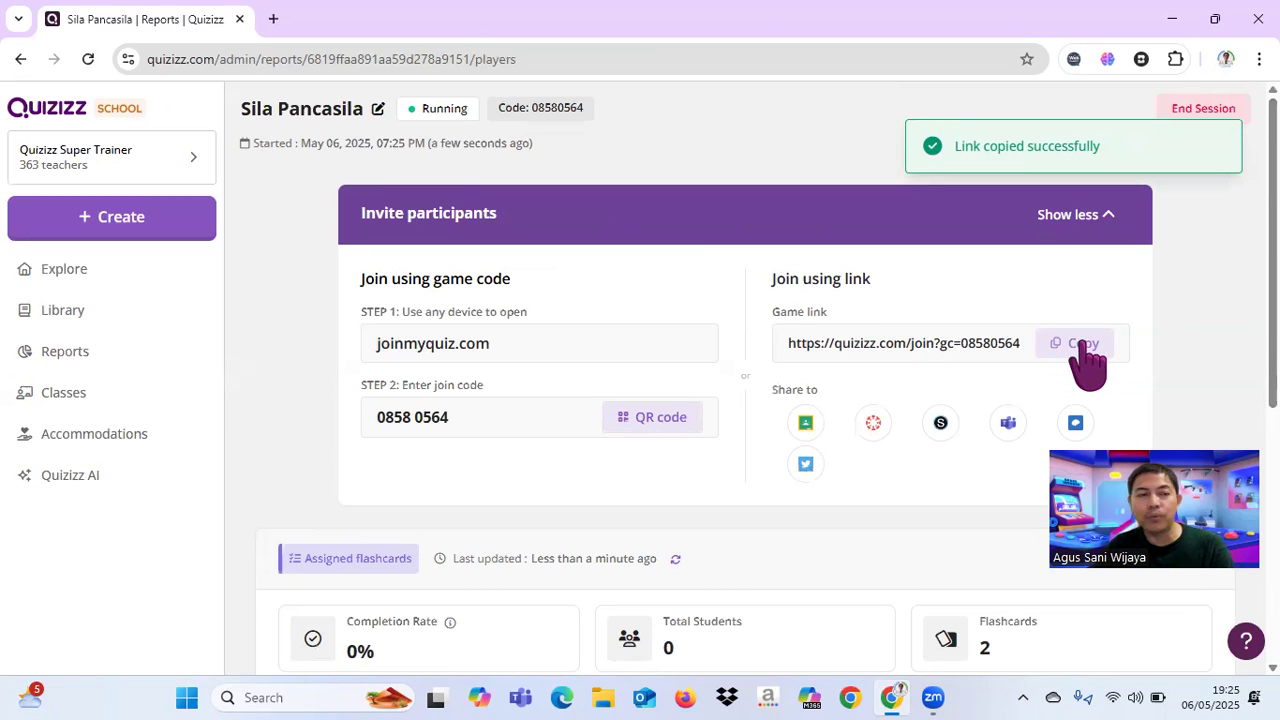
Return to the Quizizz home page and start creating a new flashcard set.
left_click(44, 112)
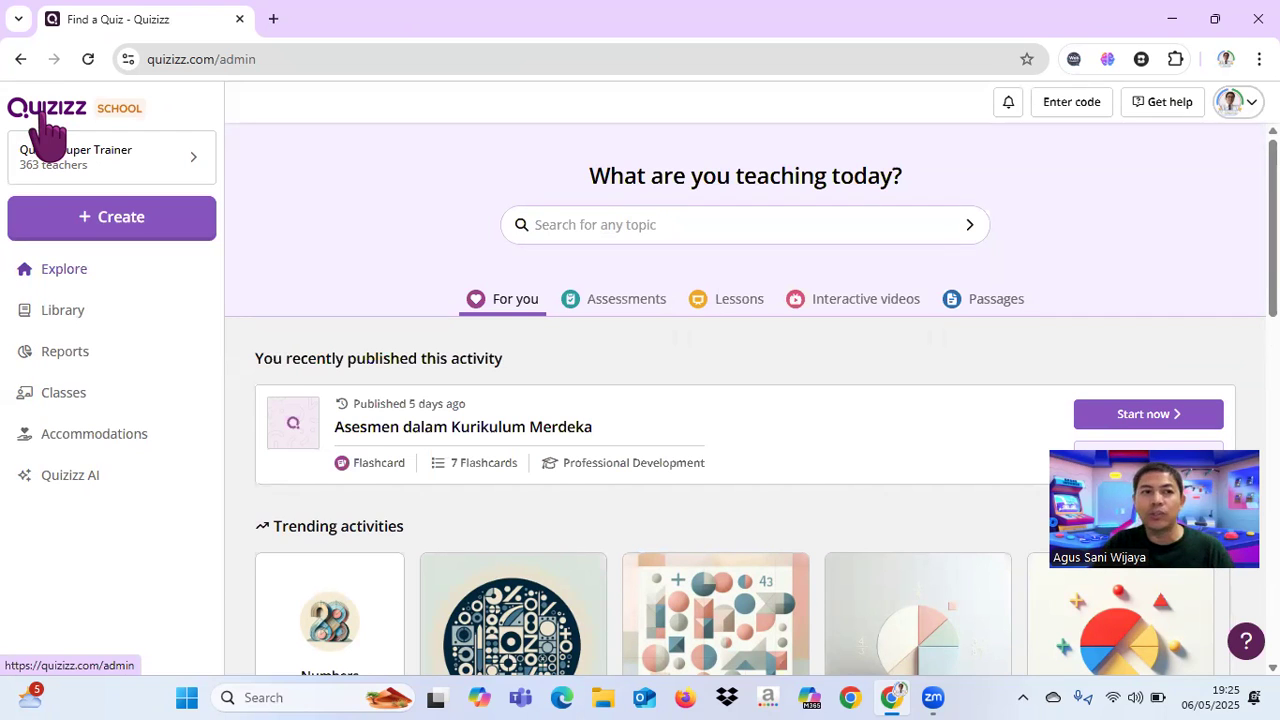
left_click(130, 240)
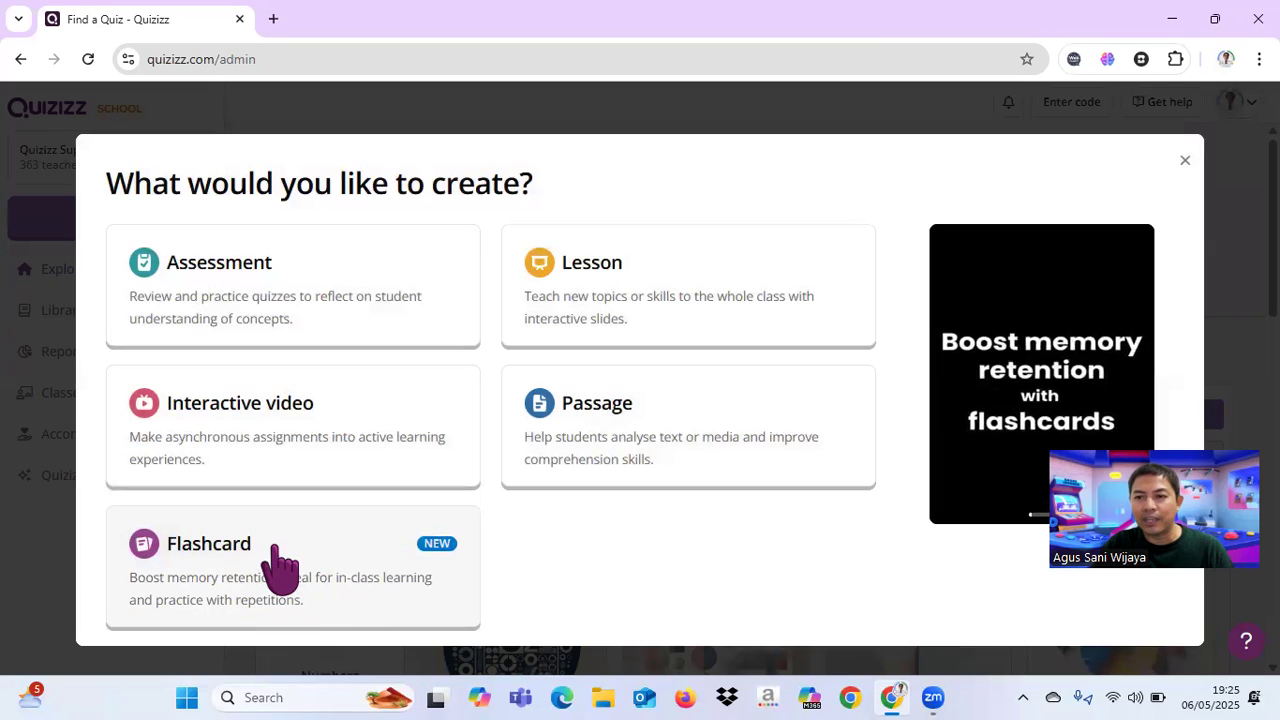
left_click(280, 565)
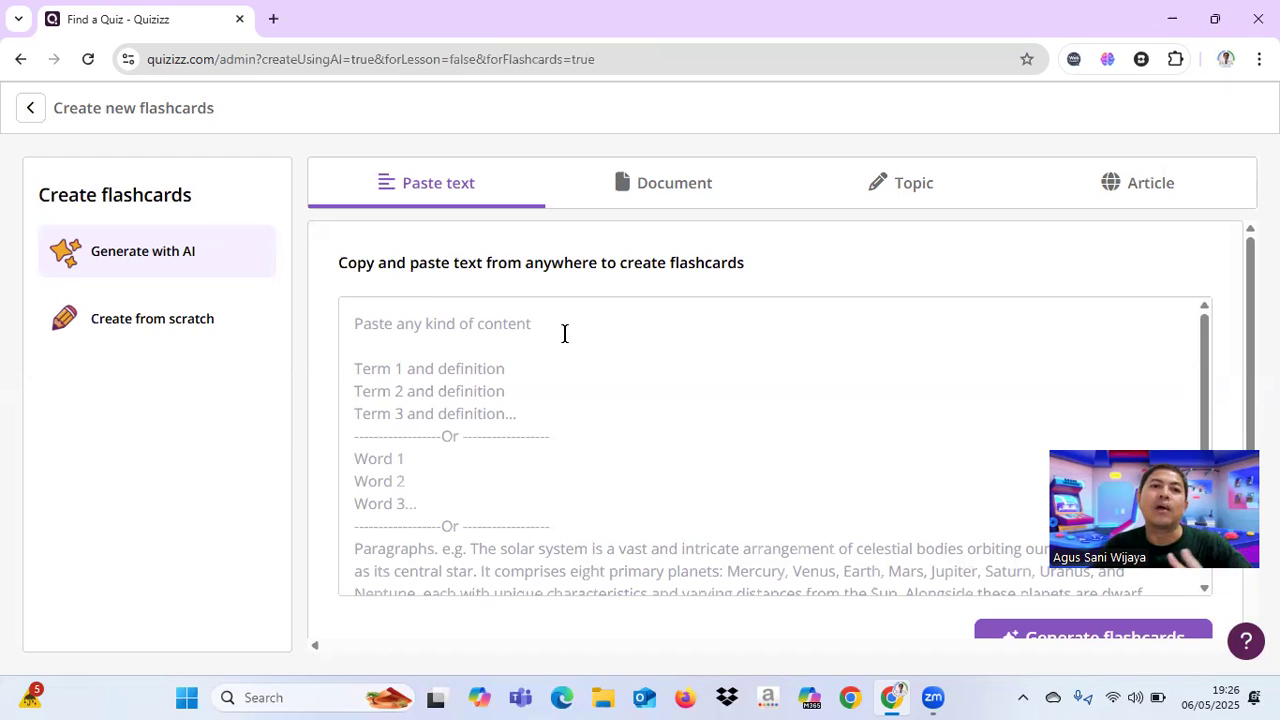
Examine the document, topic and article sources offered for generating flashcards with AI.
left_click(676, 190)
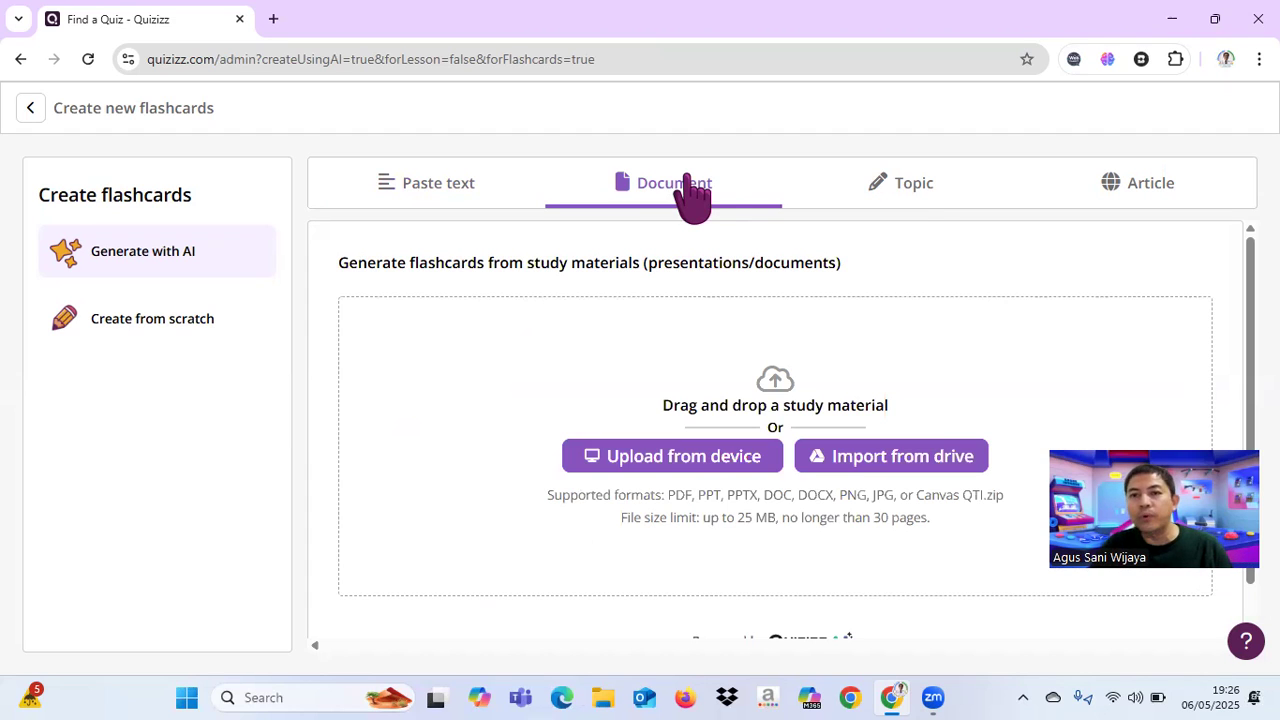
left_click(906, 196)
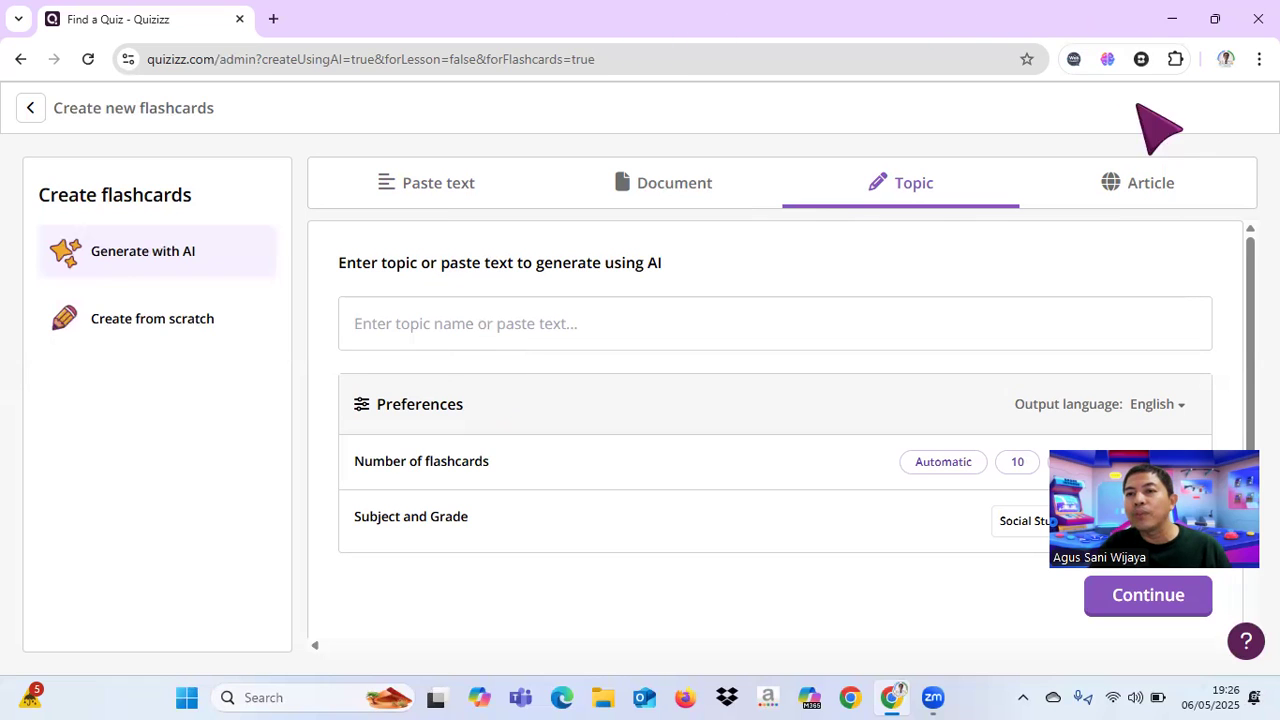
left_click(1137, 192)
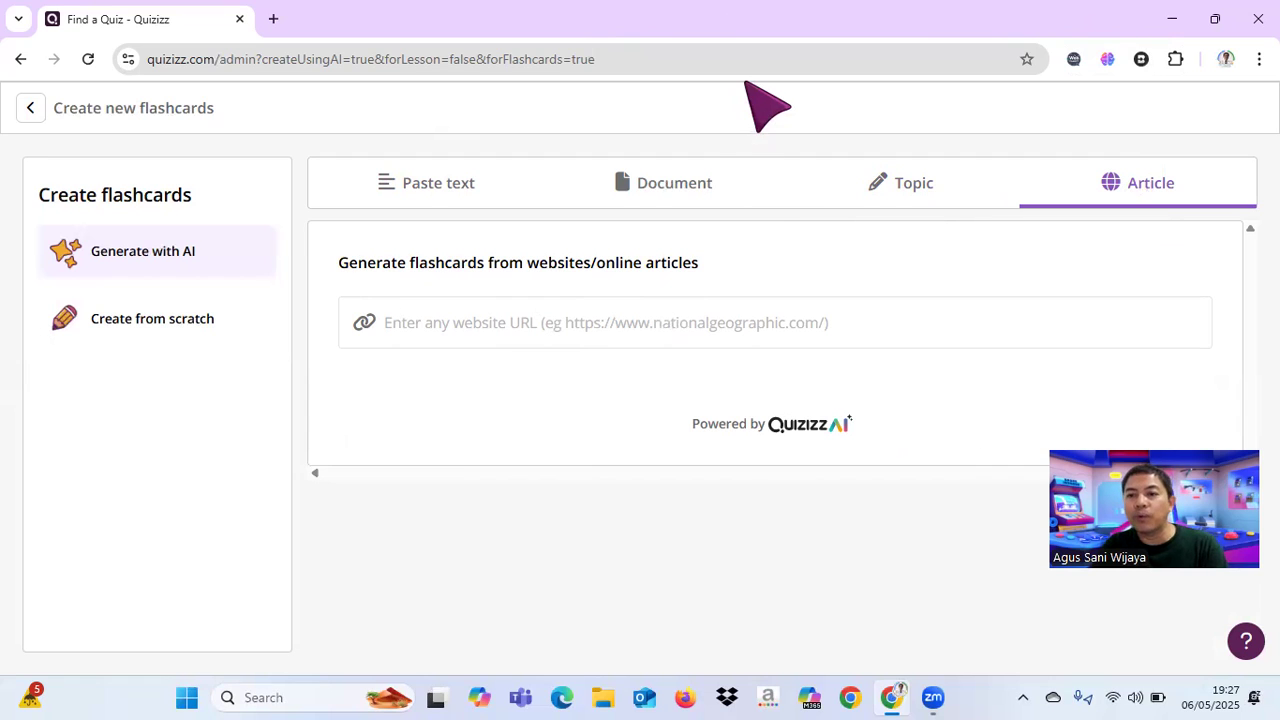
Choose topic-based AI generation and enter "sistem pernapasan pada manusia" as the topic.
left_click(914, 185)
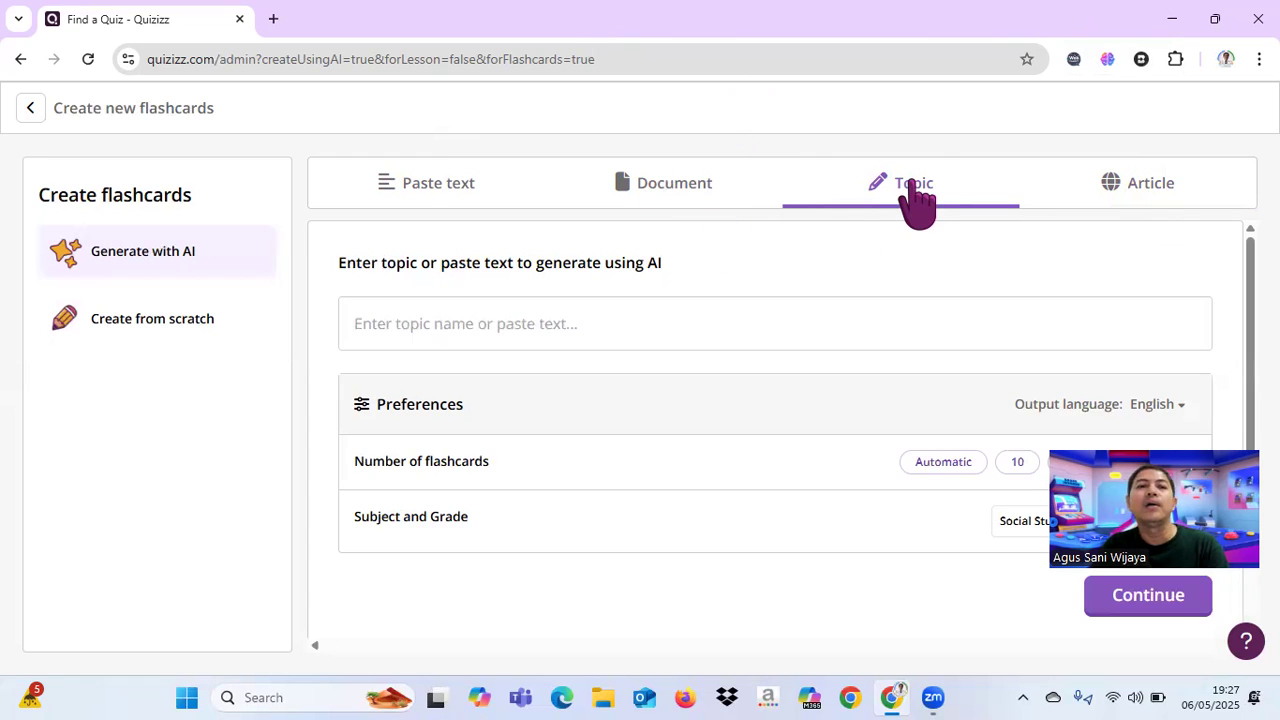
left_click(393, 317)
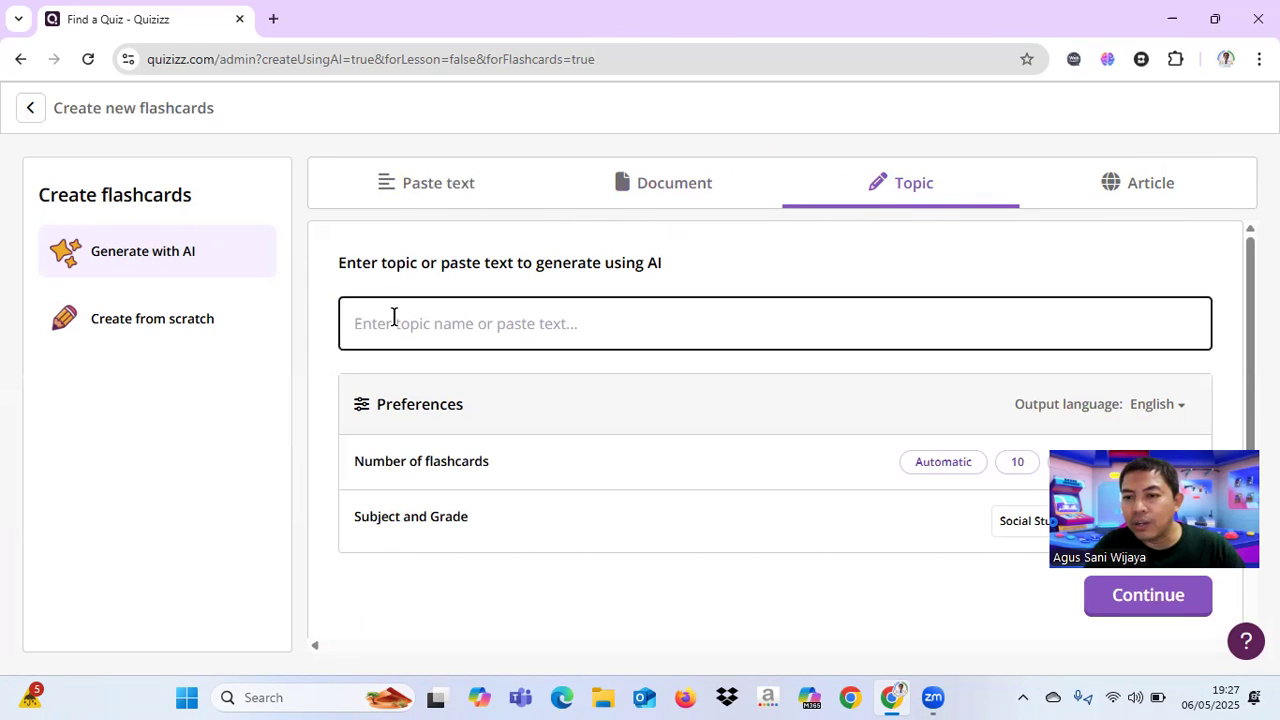
type("siste")
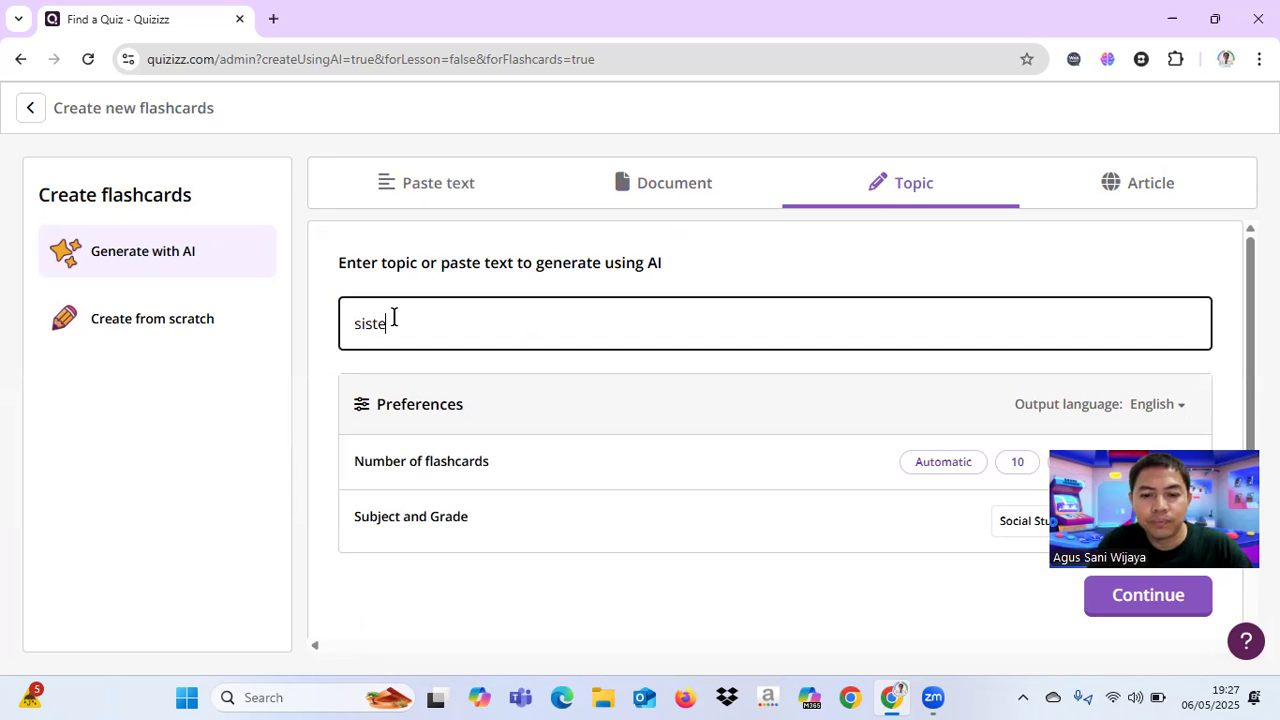
type("rs pernapasan pad")
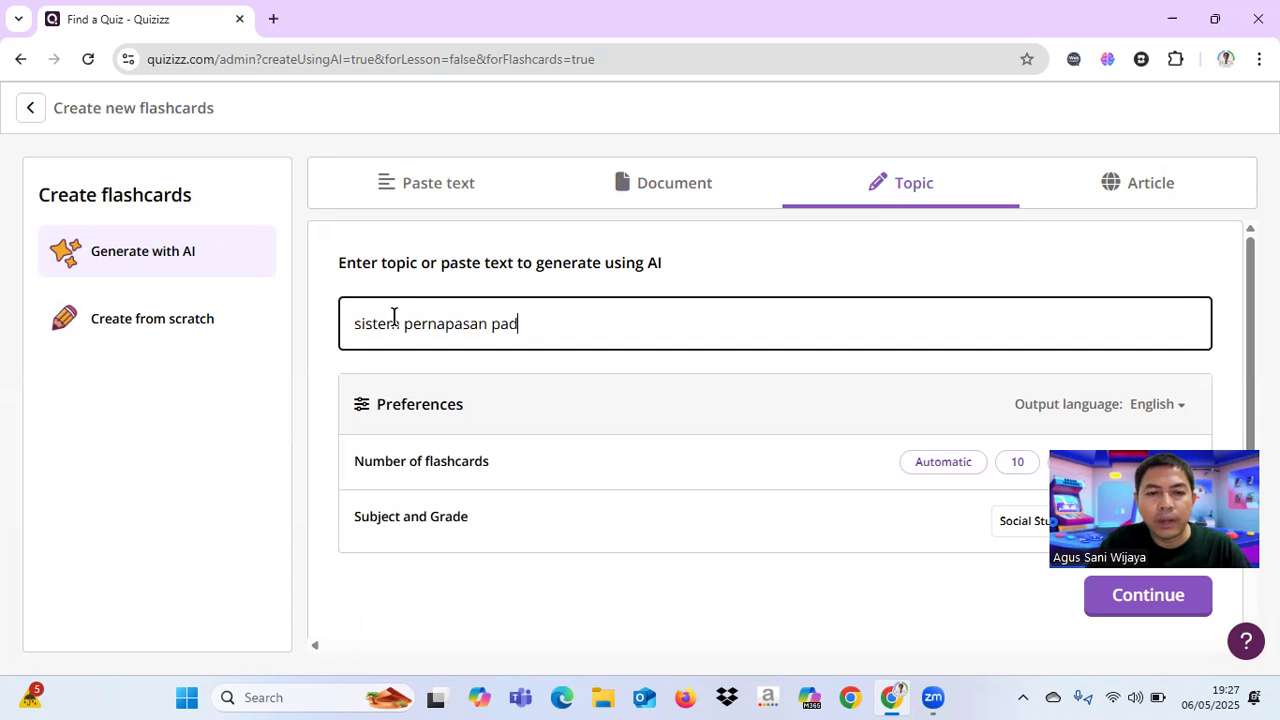
type("a manusia")
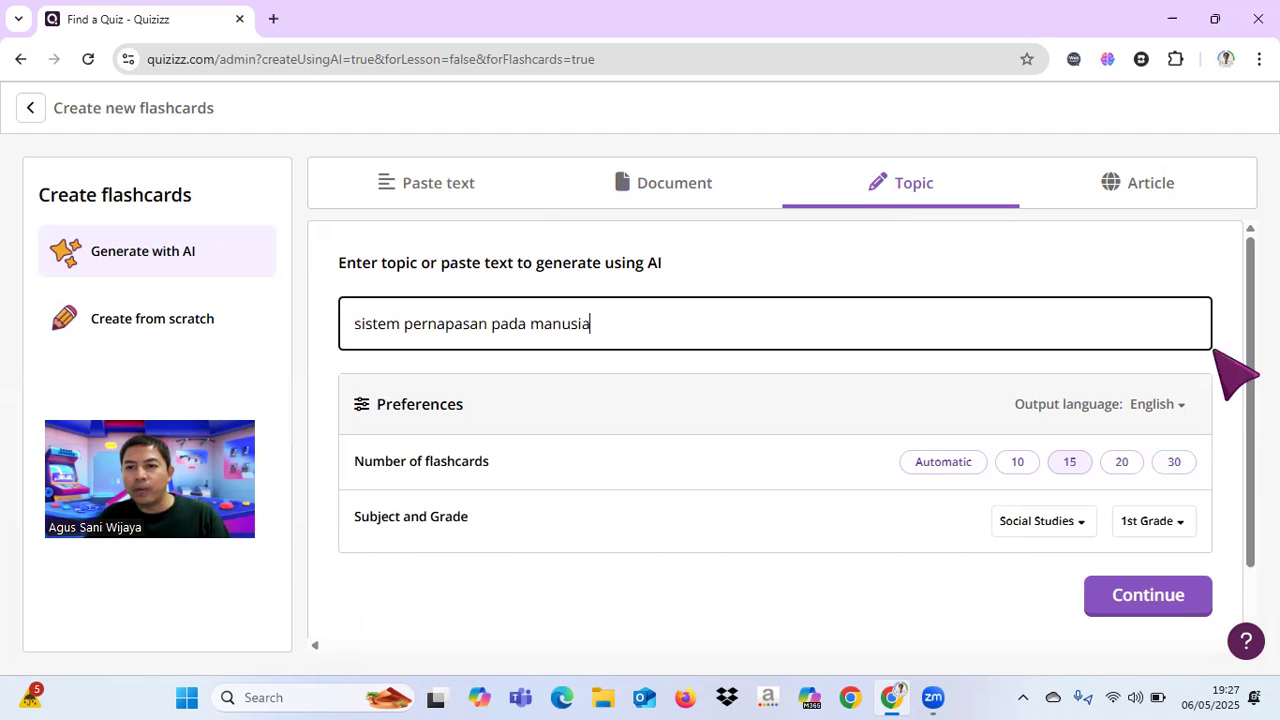
Set the output language to Indonesian and the number of flashcards to Automatic for the AI generation.
left_click(1170, 416)
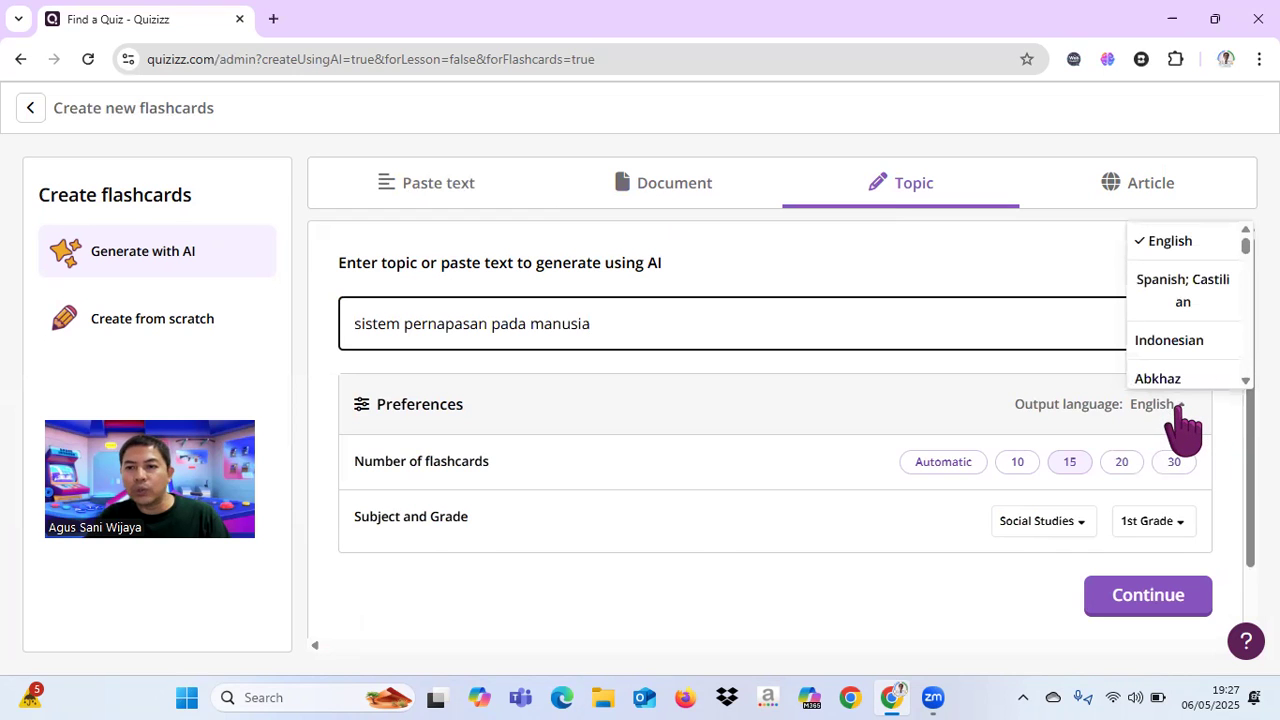
left_click(1168, 342)
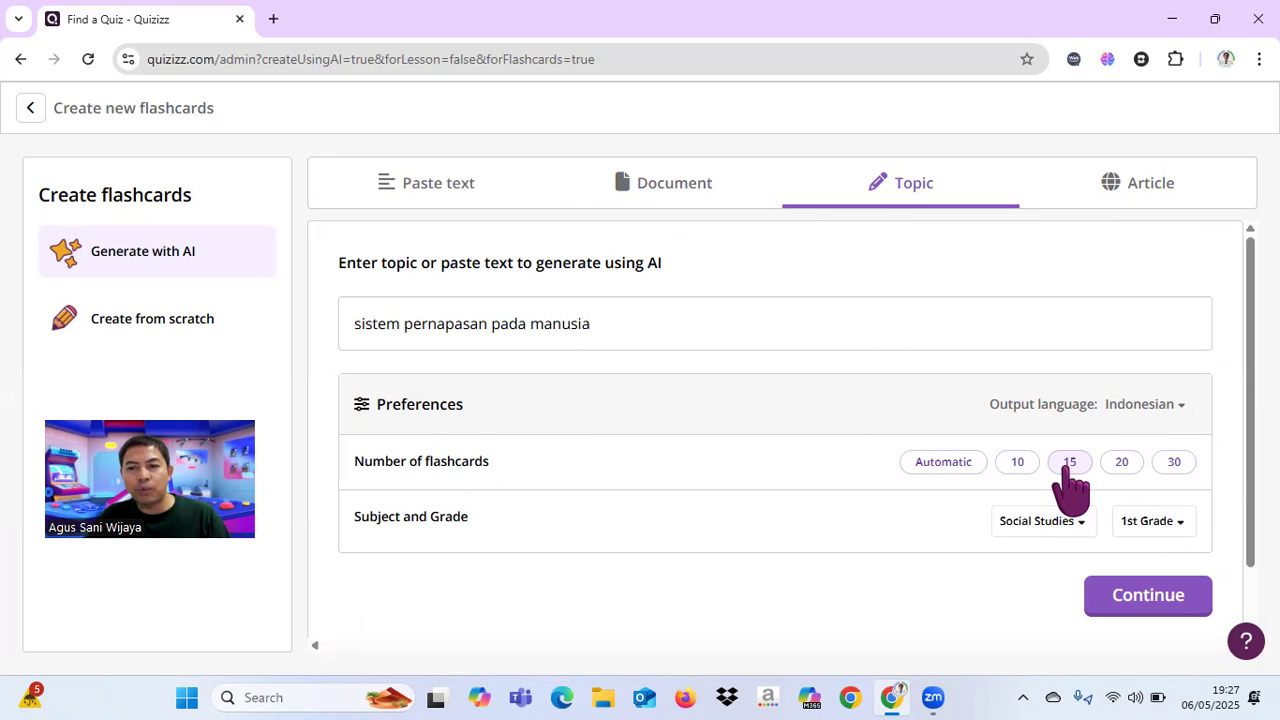
left_click(955, 470)
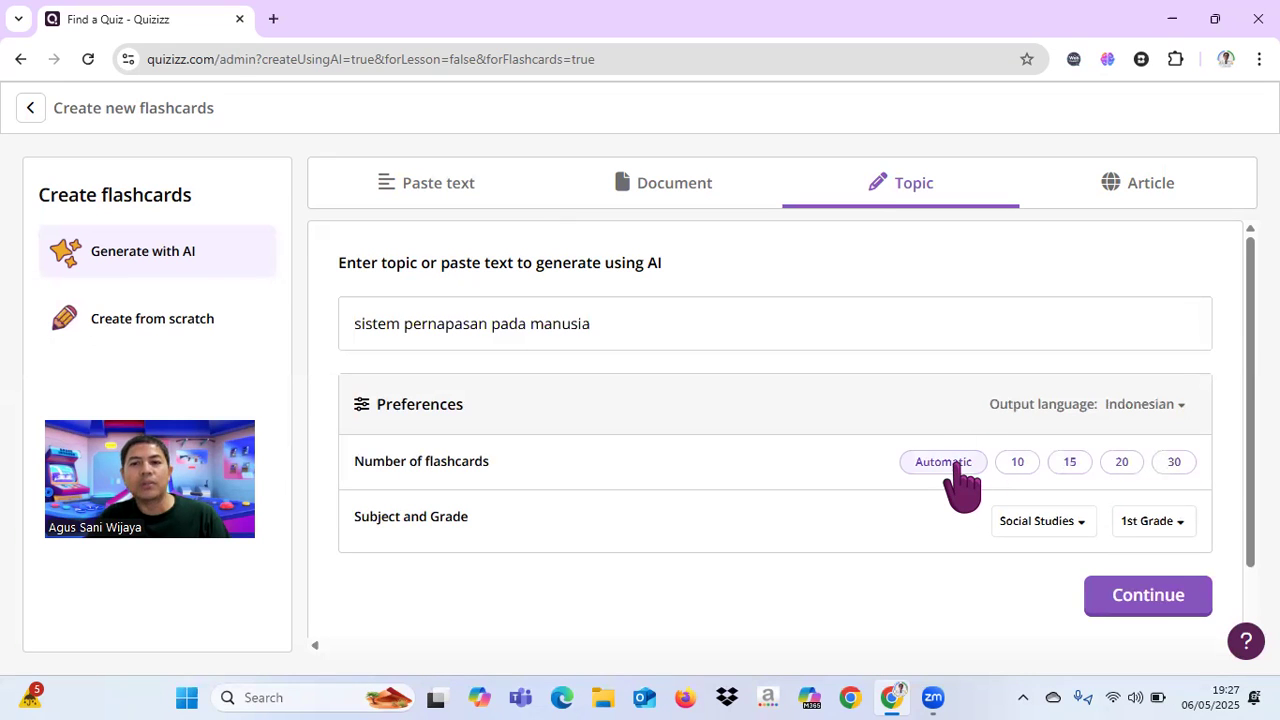
Set the subject to Science and the grade to 8th Grade, and continue to the subtopic selection.
left_click(1013, 523)
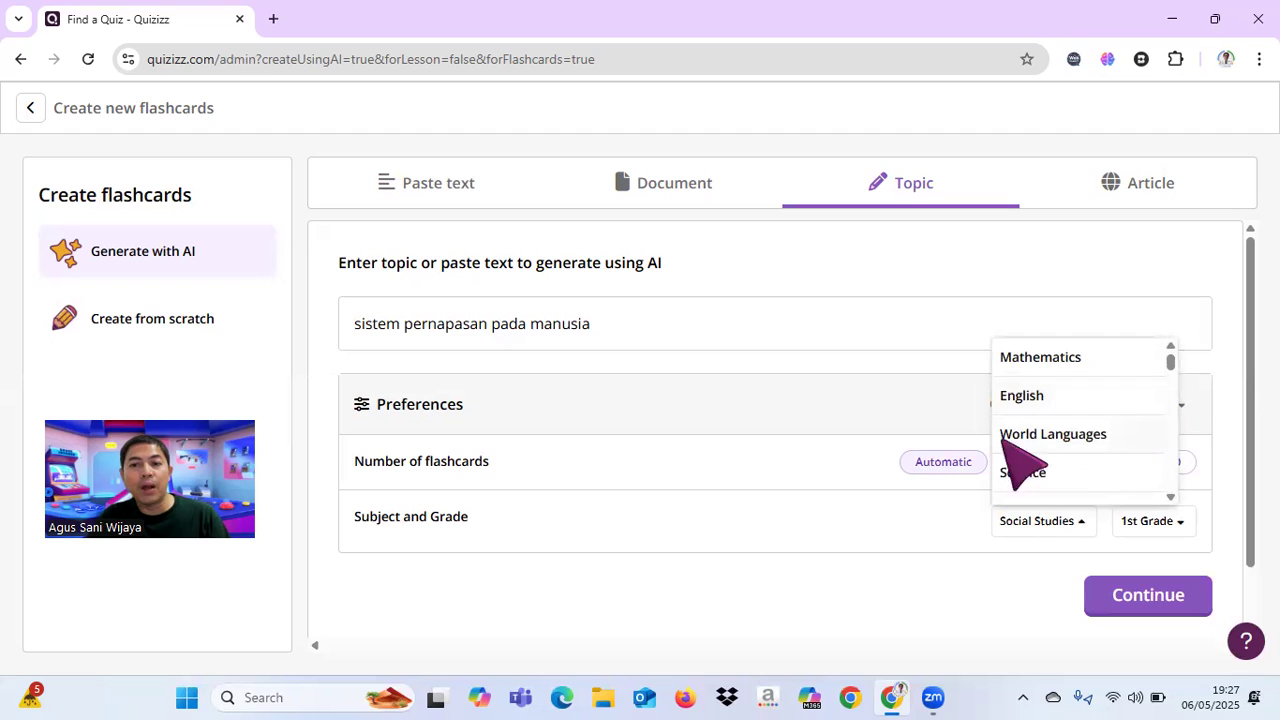
left_click(1035, 478)
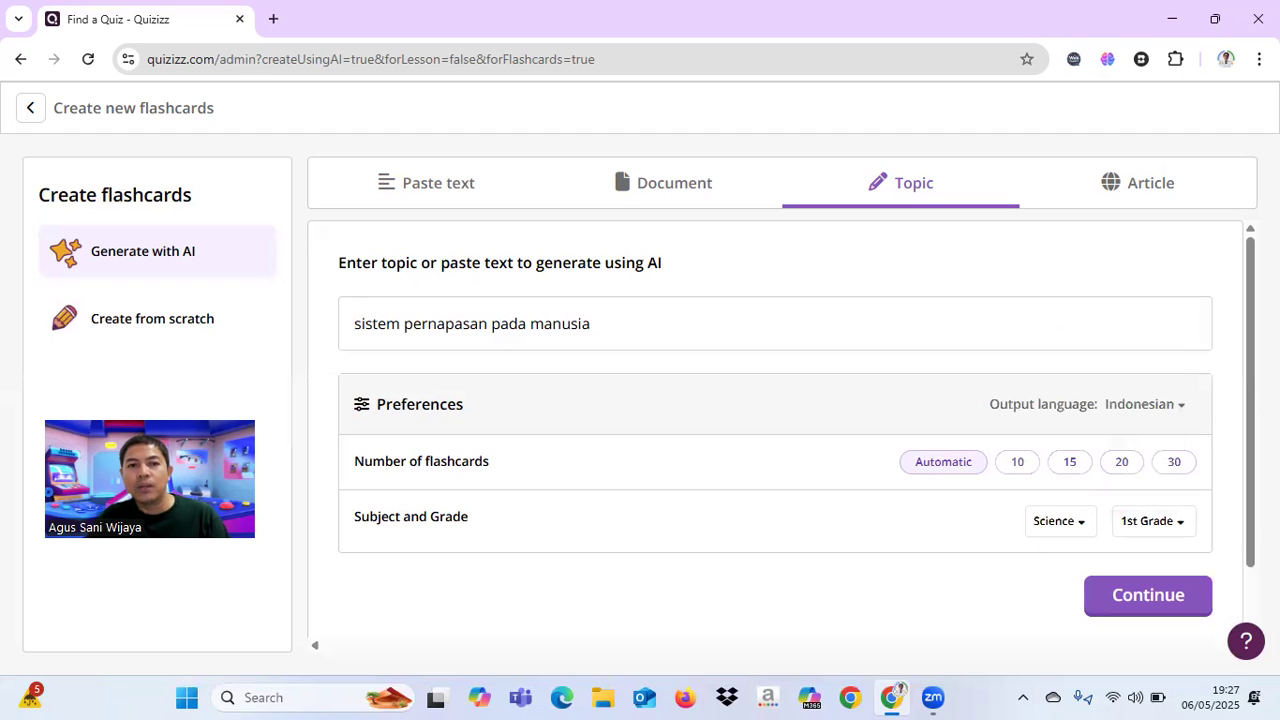
left_click(1178, 524)
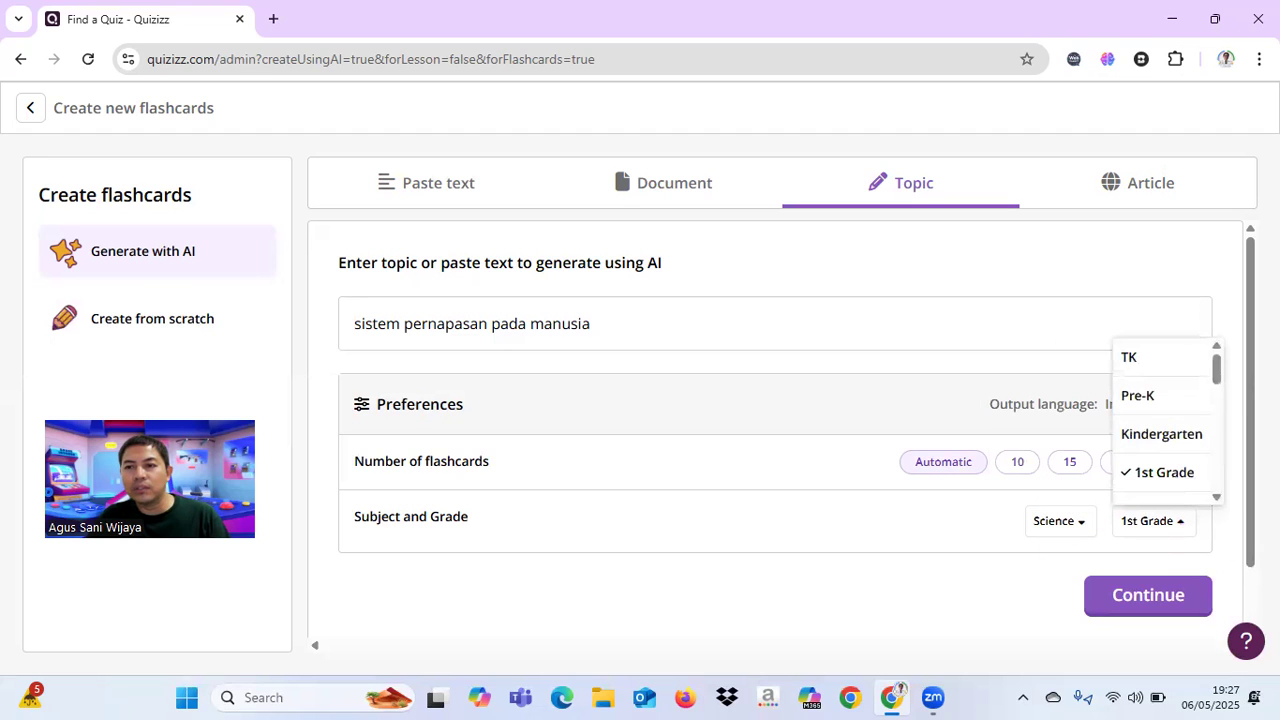
left_click_drag(1218, 368, 1217, 422)
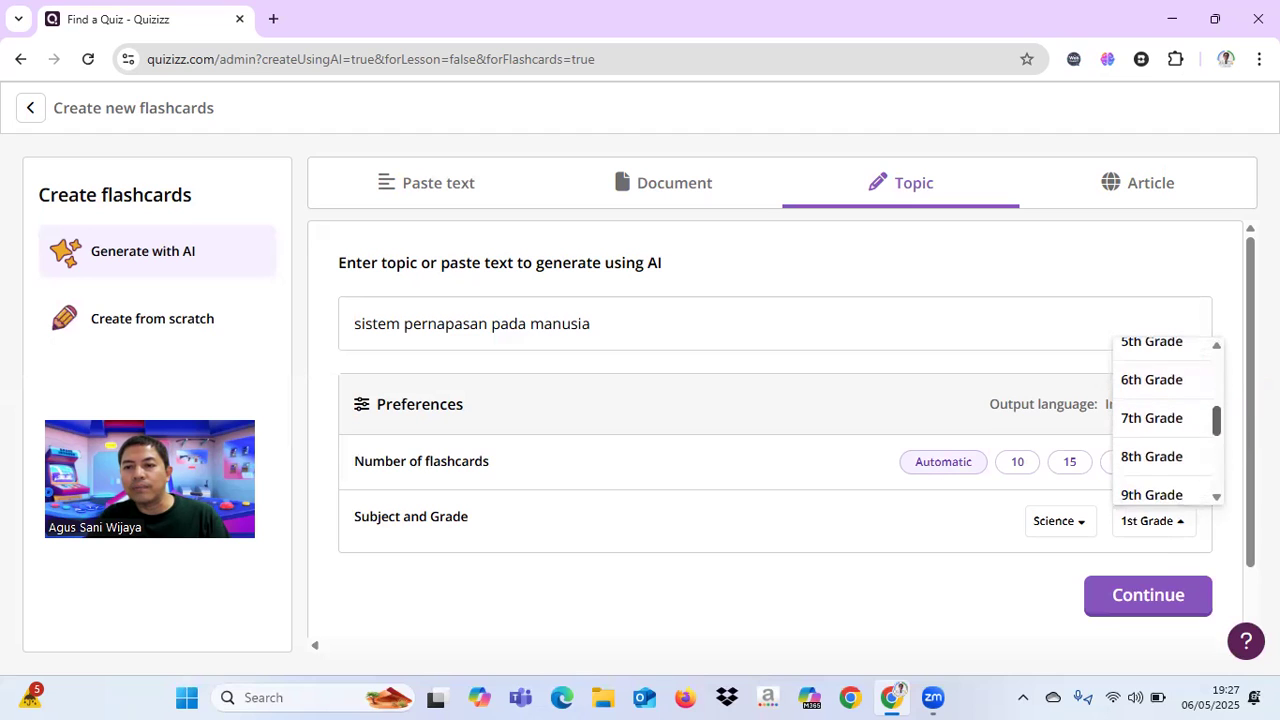
left_click(1158, 462)
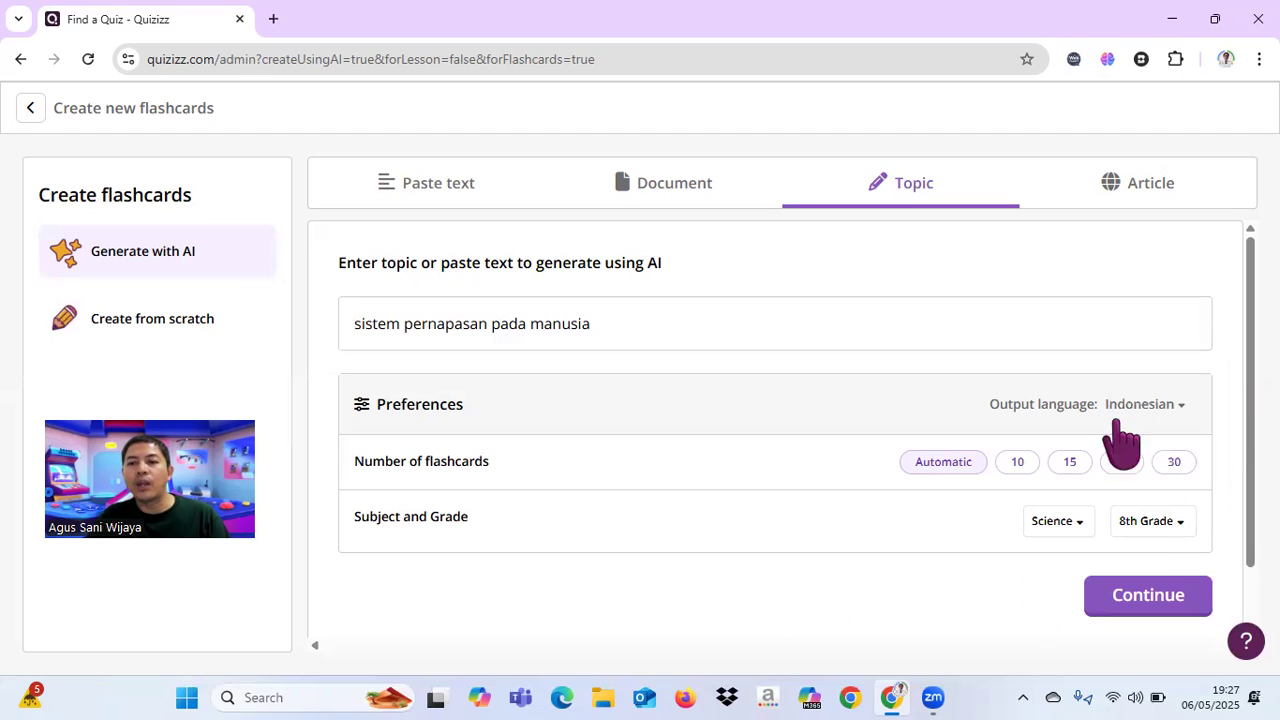
left_click(1151, 606)
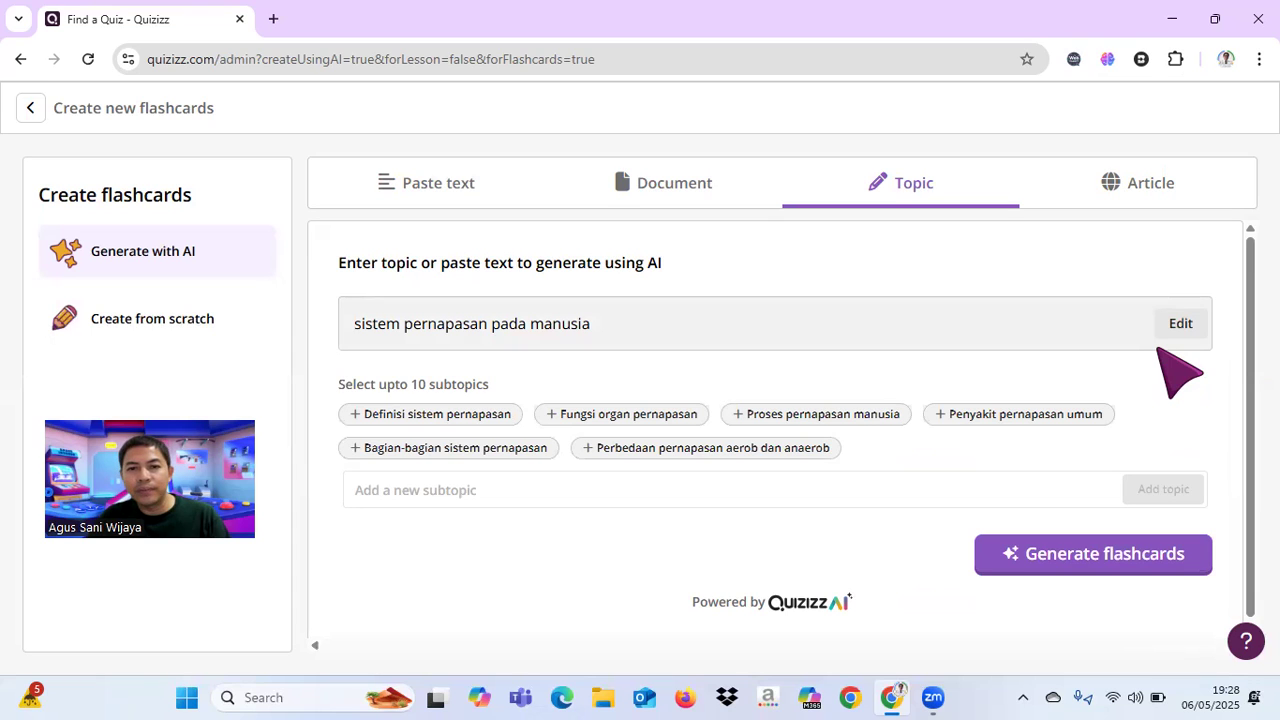
Generate the flashcards from the subtopics "Bagian-bagian sistem pernapasan" and "Proses pernapasan manusia".
left_click(497, 452)
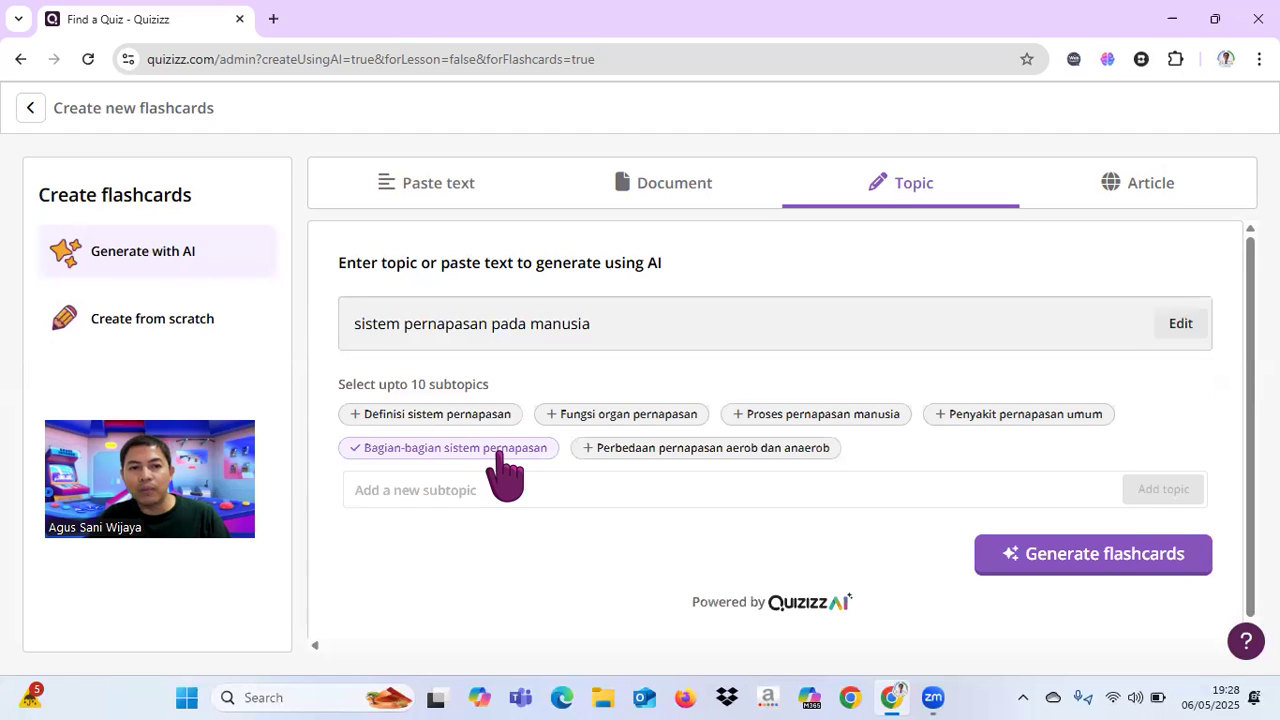
left_click(858, 418)
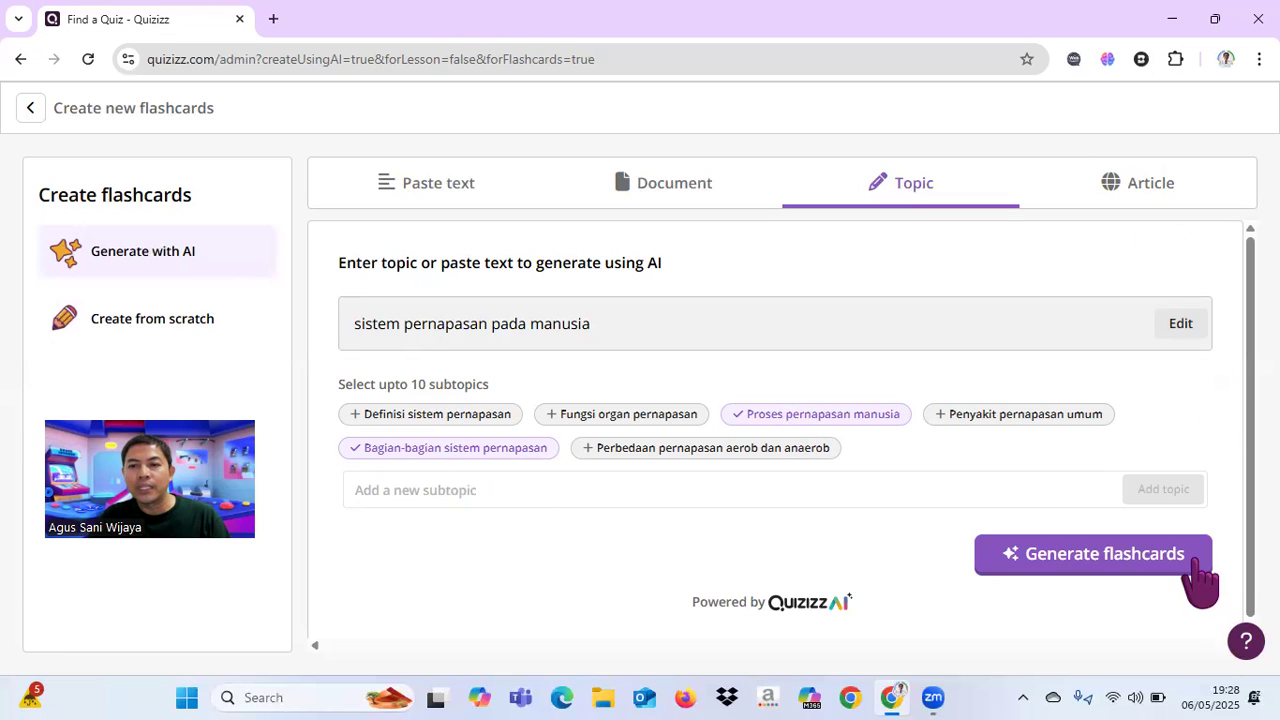
left_click(1085, 558)
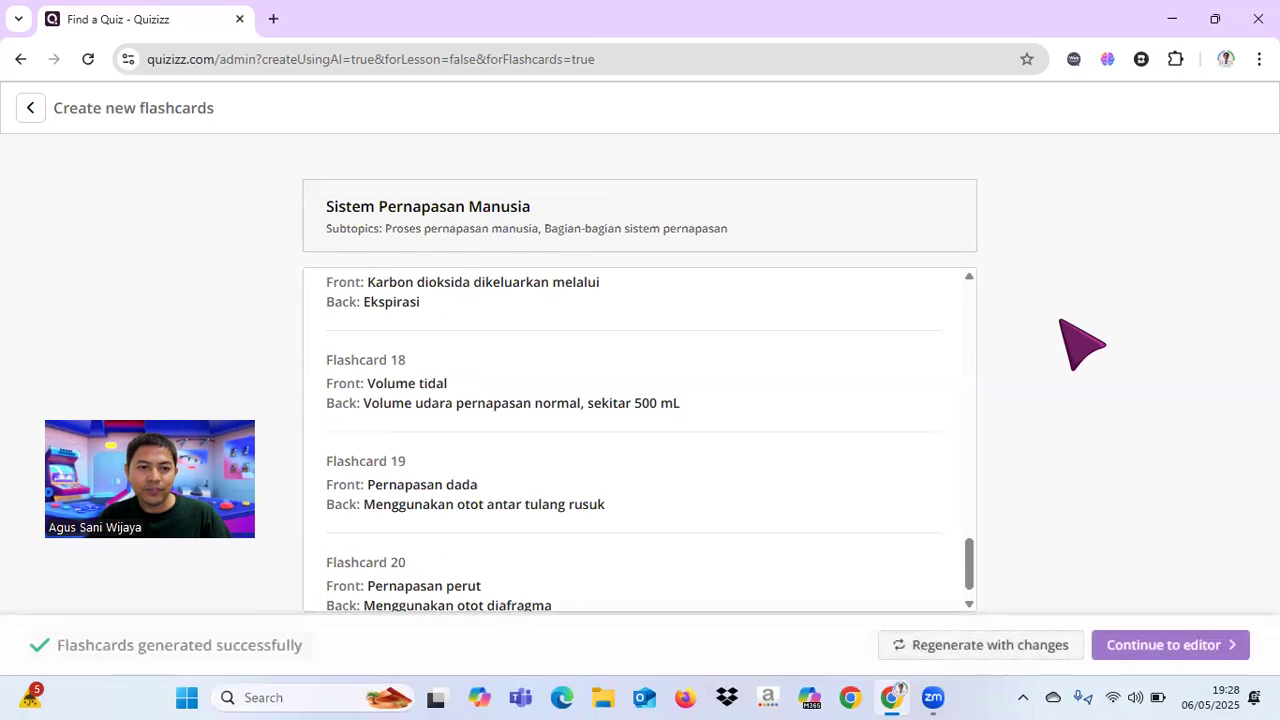
Review the generated flashcards from the beginning, bring them into the editor and publish the set.
left_click_drag(967, 562, 972, 290)
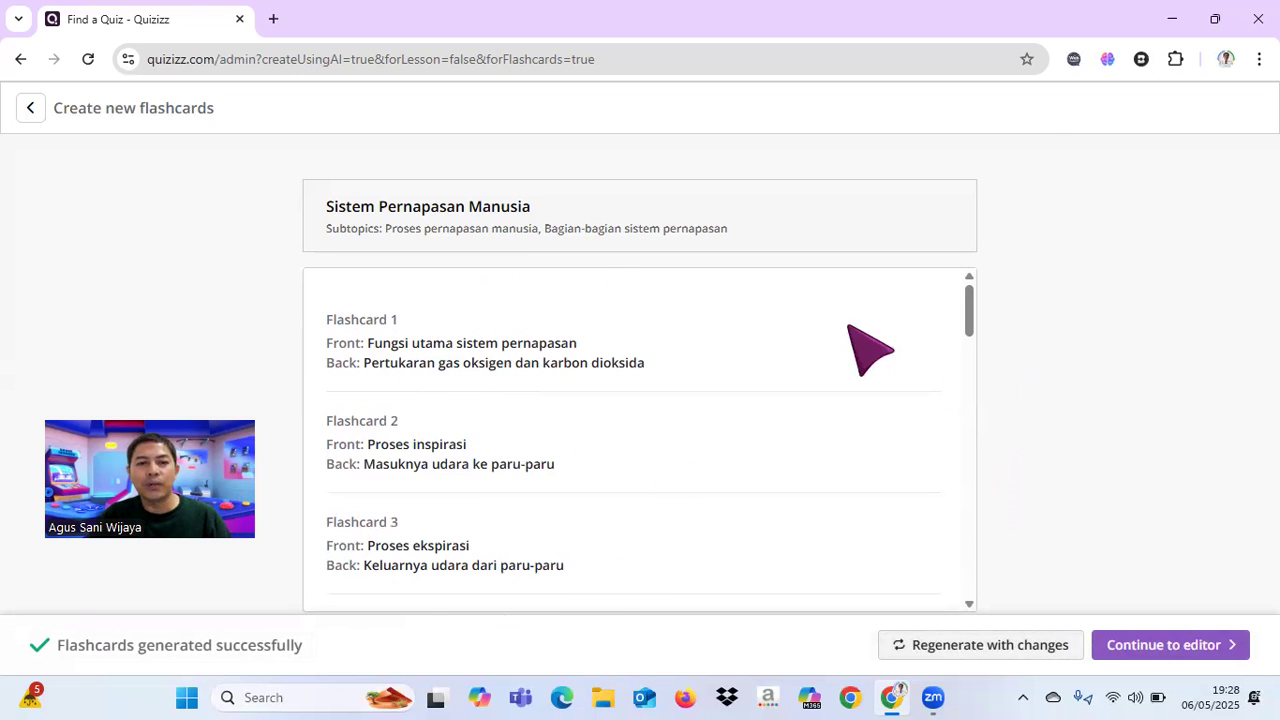
left_click(1169, 648)
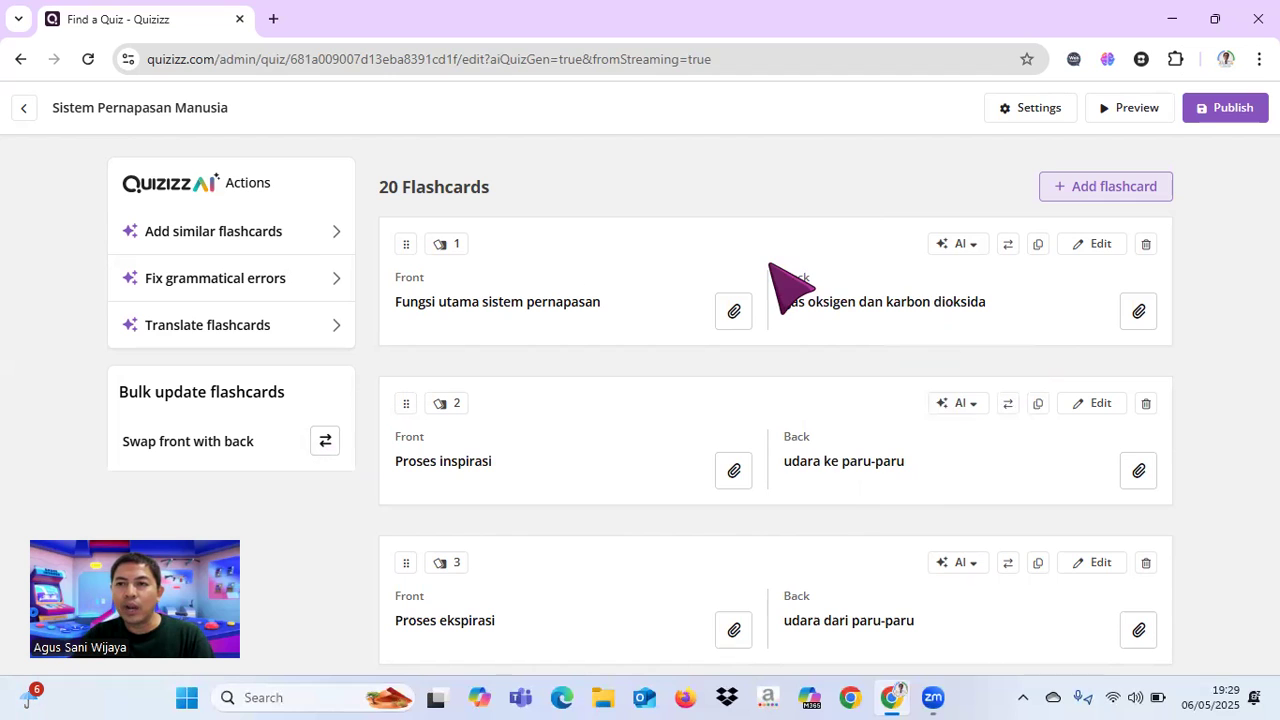
left_click(1218, 107)
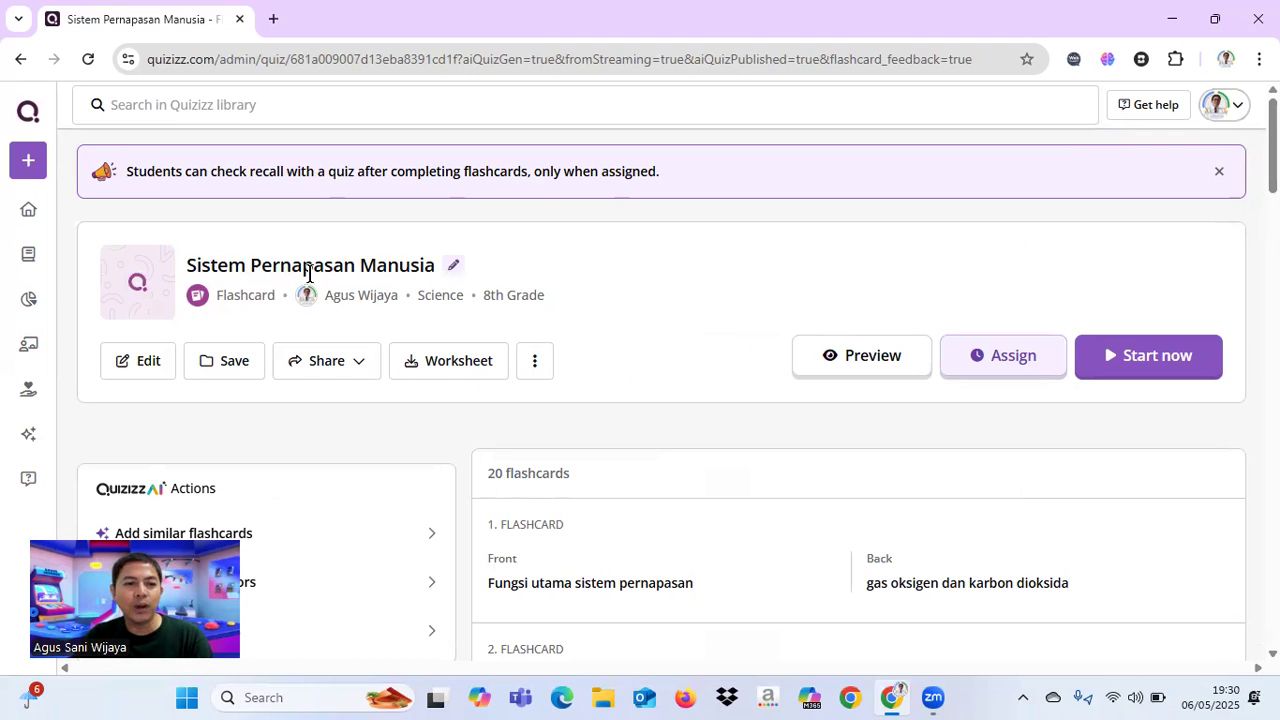
Set up an assignment of the Sistem Pernapasan Manusia flashcards with the end date May 10, 2025.
left_click(1005, 360)
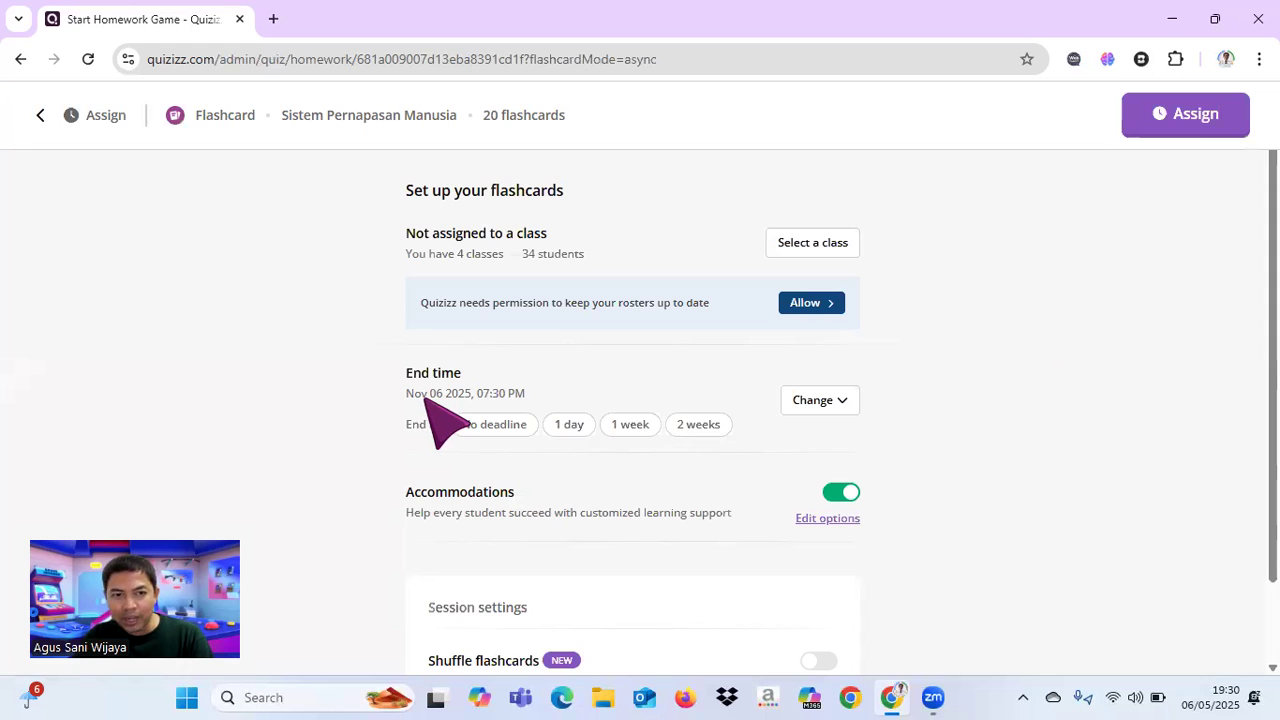
left_click(822, 401)
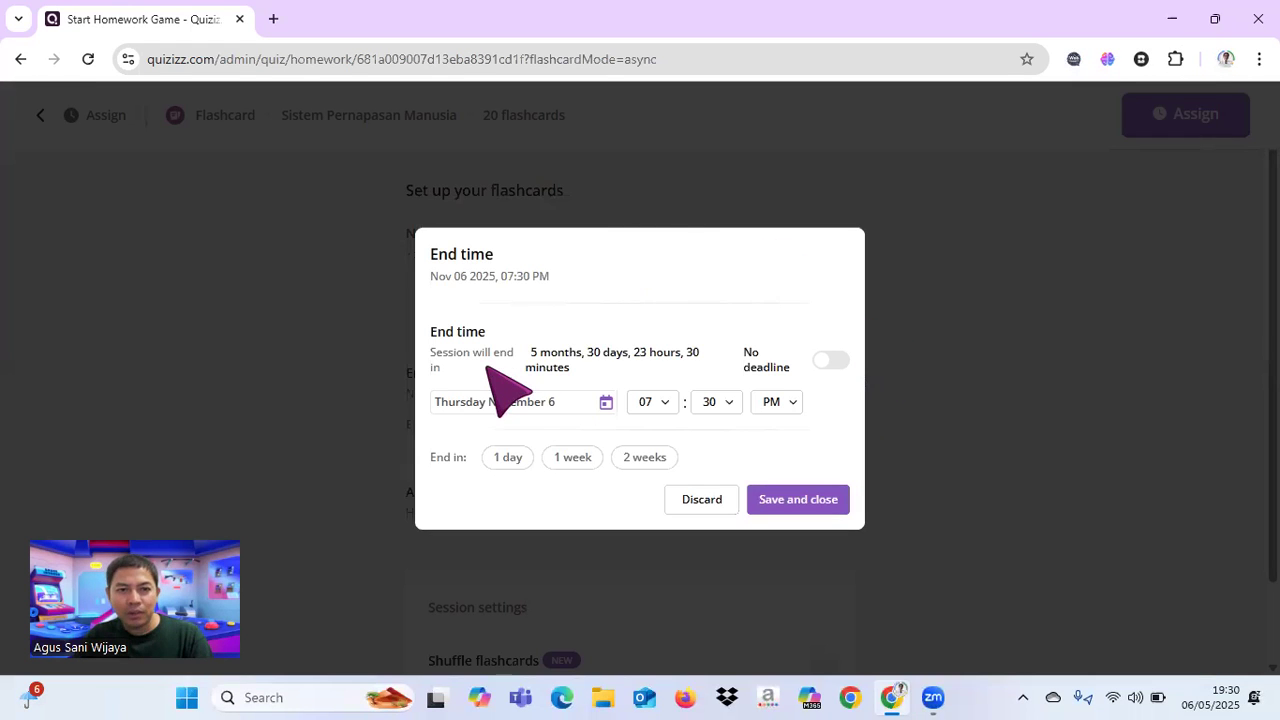
left_click(606, 401)
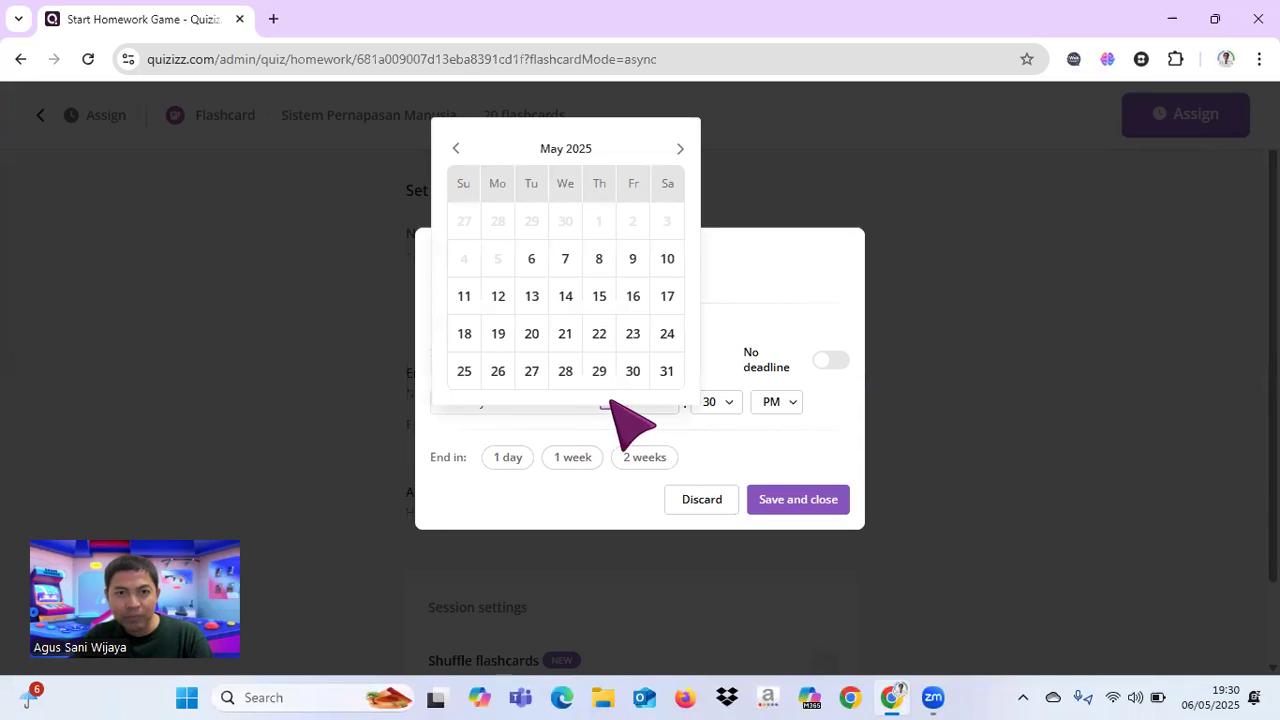
left_click(666, 259)
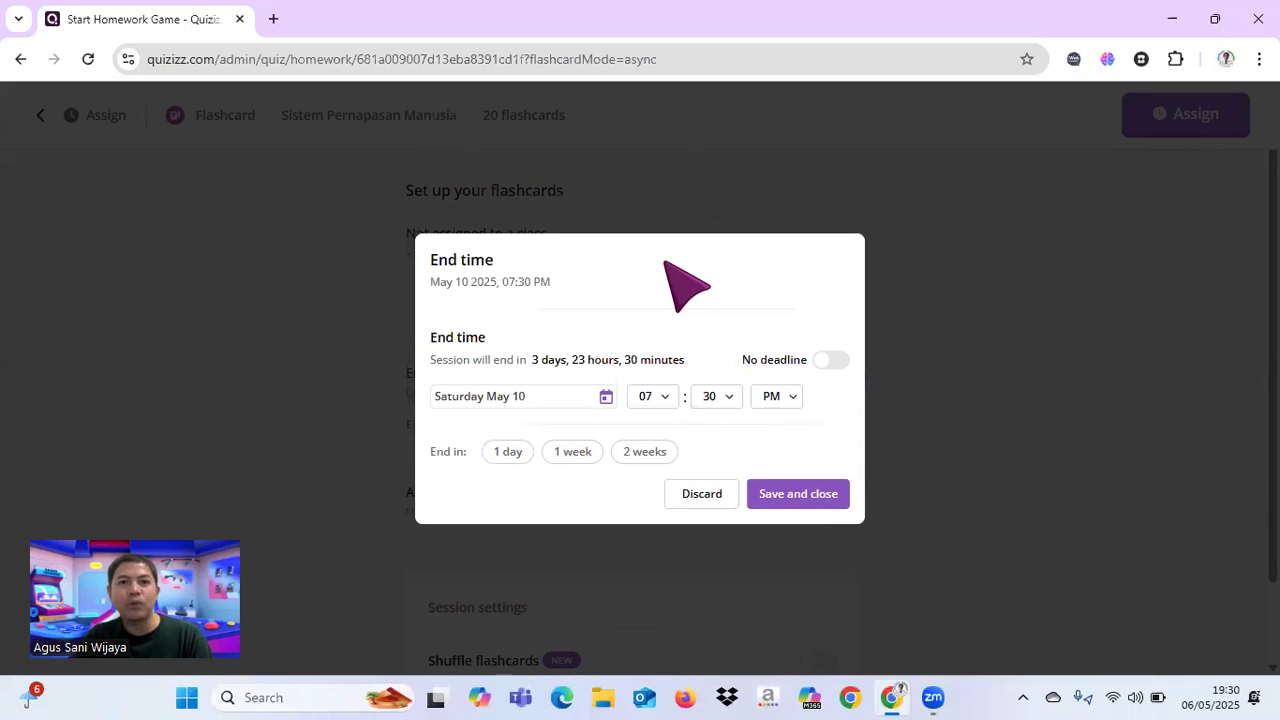
left_click(783, 493)
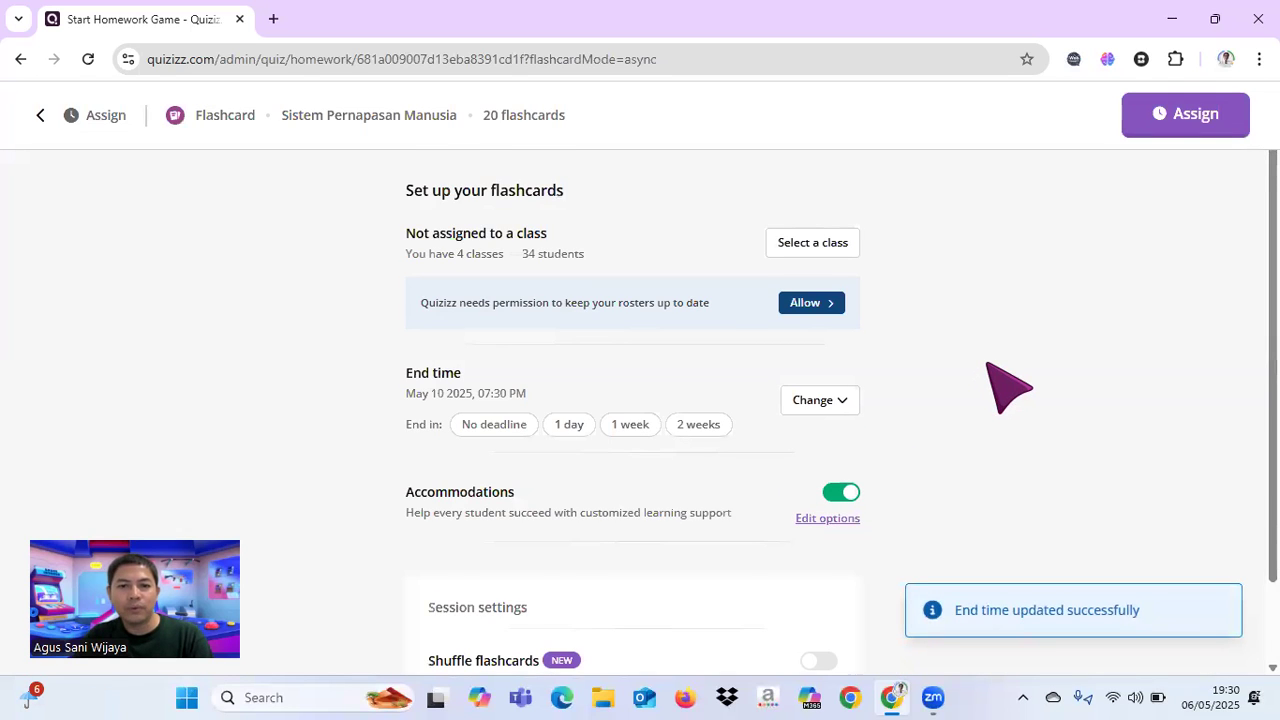
Assign the Sistem Pernapasan Manusia flashcards without shuffling and copy the game link for participants.
scroll(1008, 388, "down", 1)
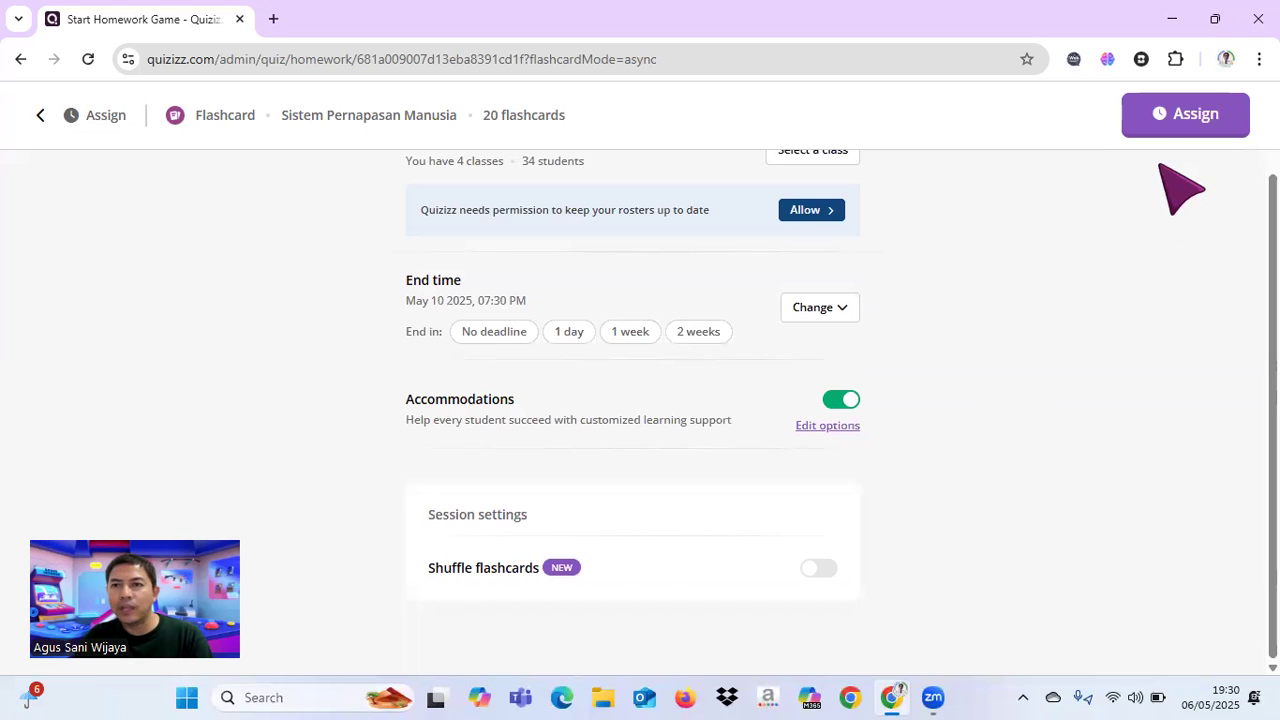
left_click(1170, 120)
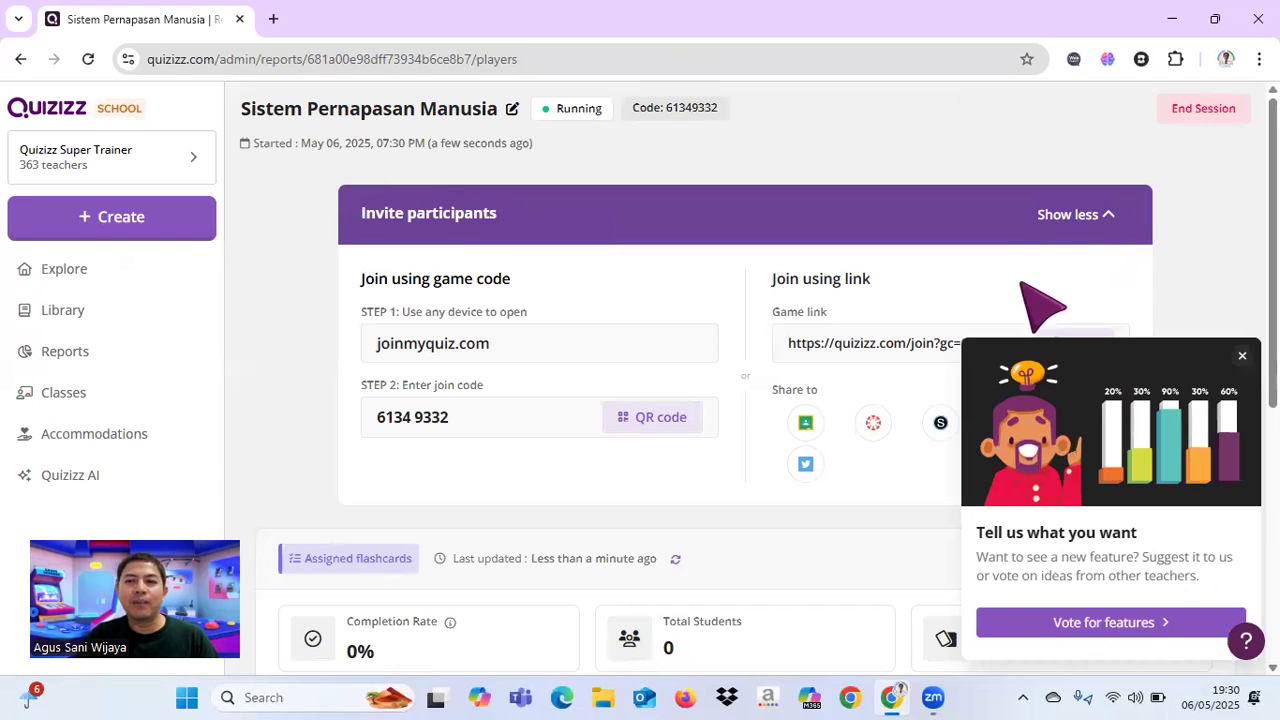
left_click(1242, 356)
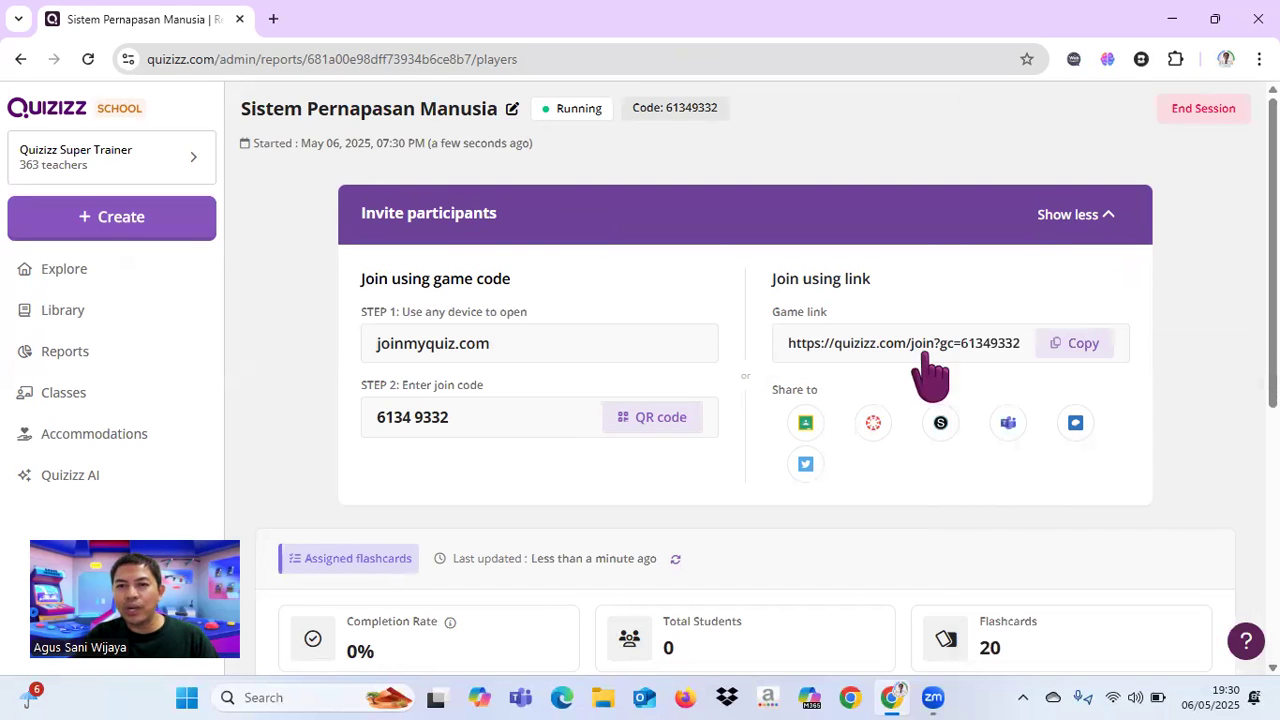
left_click(1078, 350)
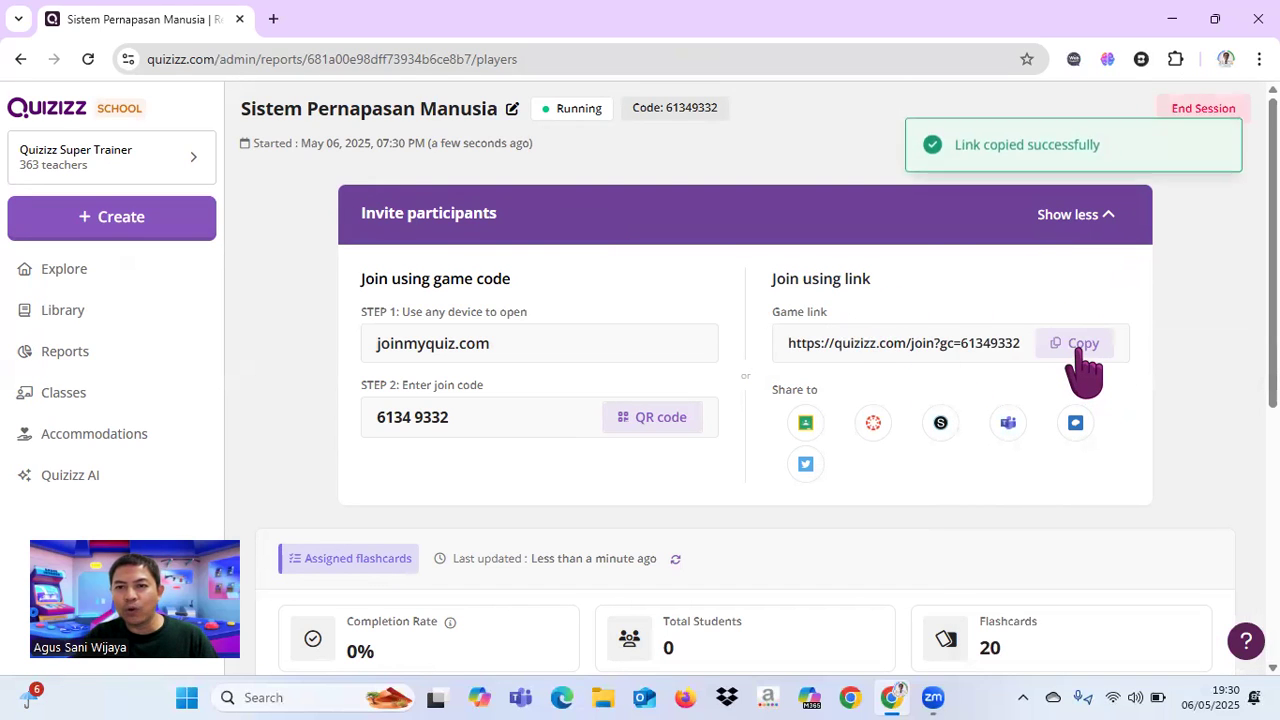
Open the copied game link in a new browser tab and start the flashcard session as a participant.
mouse_move(893, 690)
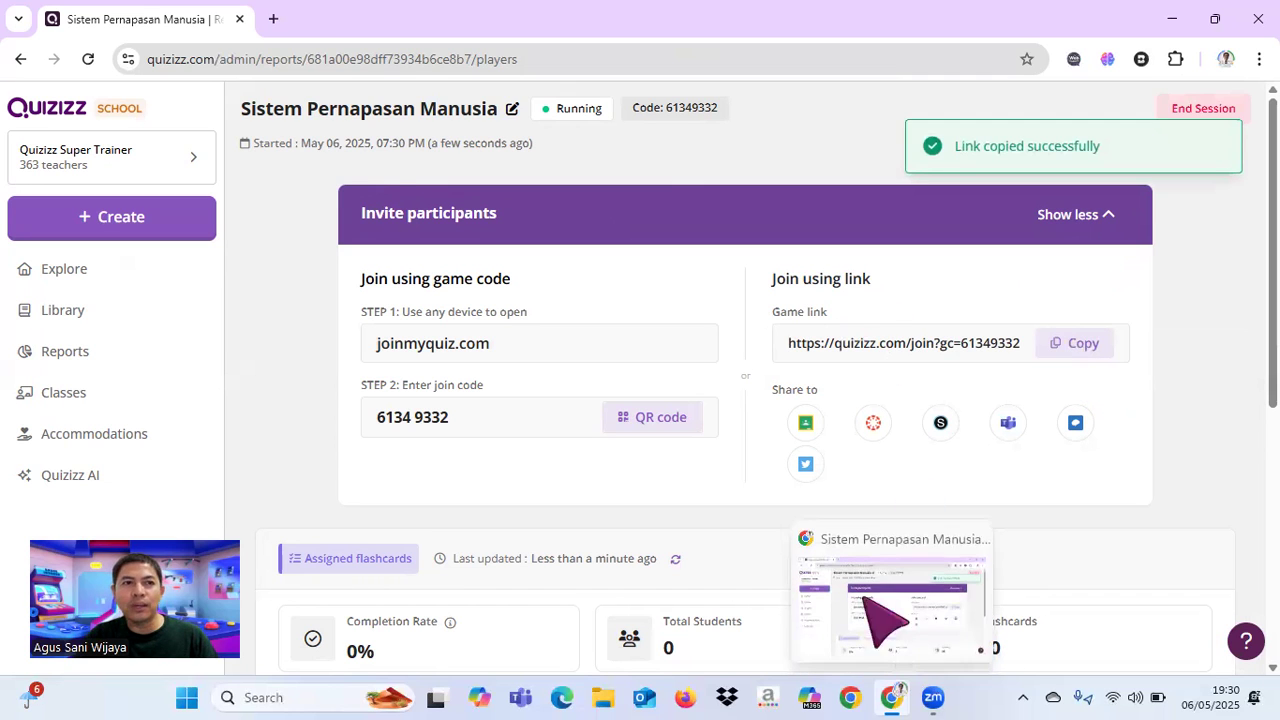
left_click(273, 19)
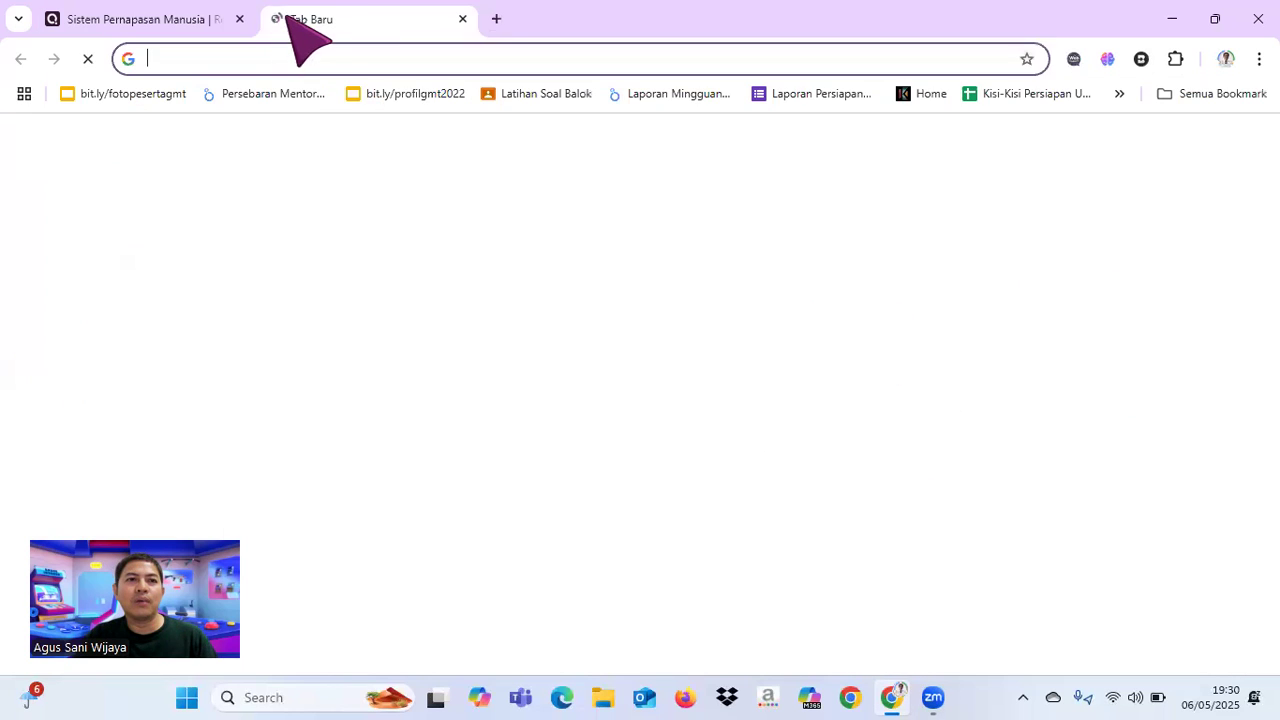
left_click(369, 69)
key("ctrl+v")
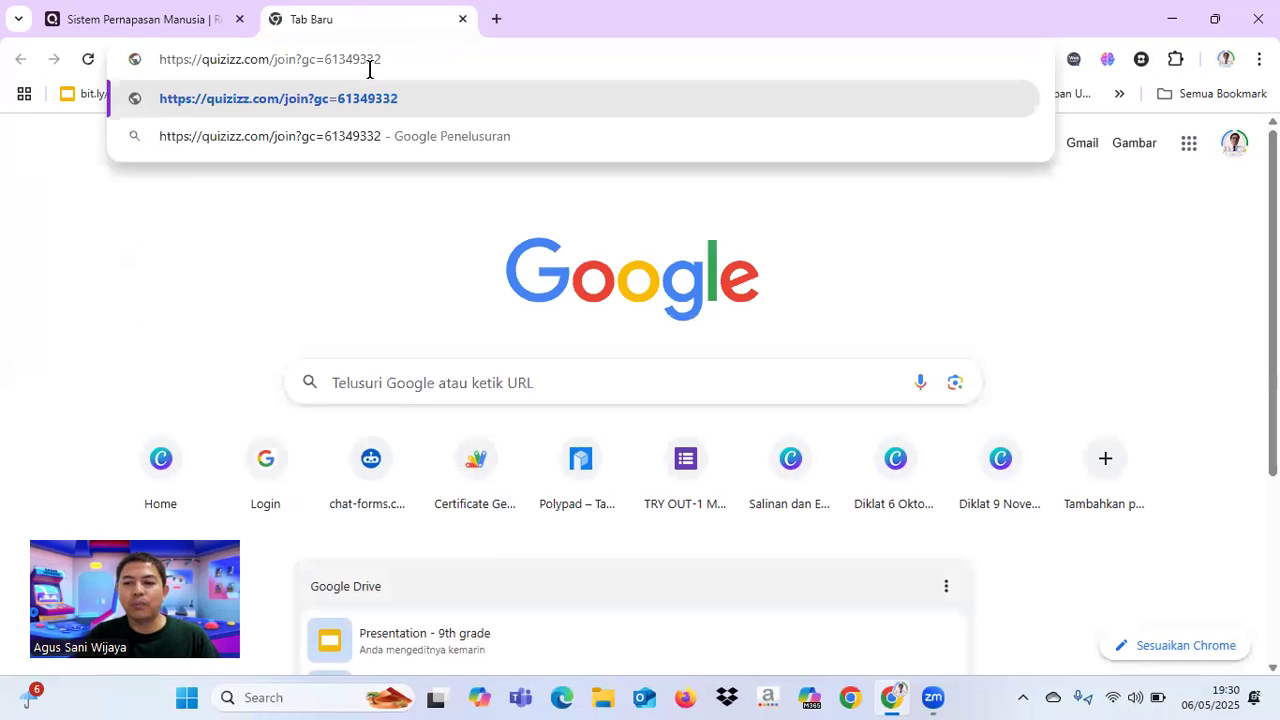
key("Return")
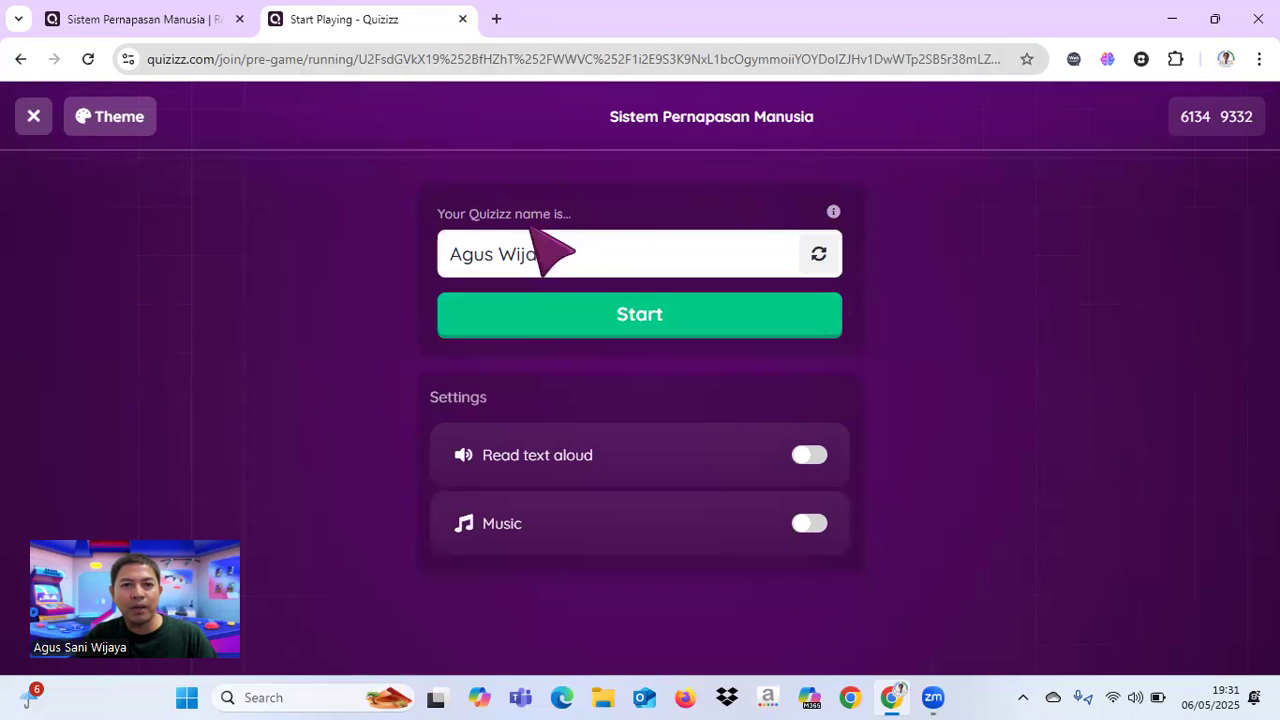
left_click(671, 330)
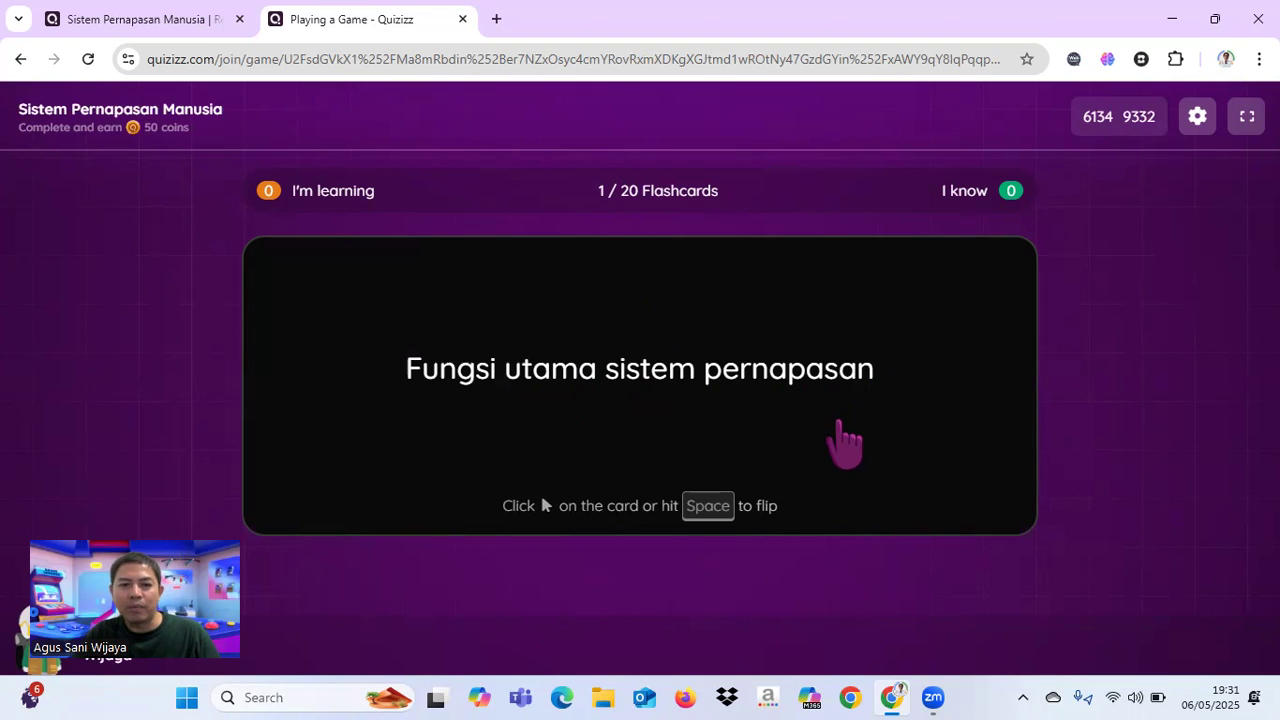
Flip the first flashcard and mark it "I'm learning", flip the second and mark it "I know", and flip the third.
key("space")
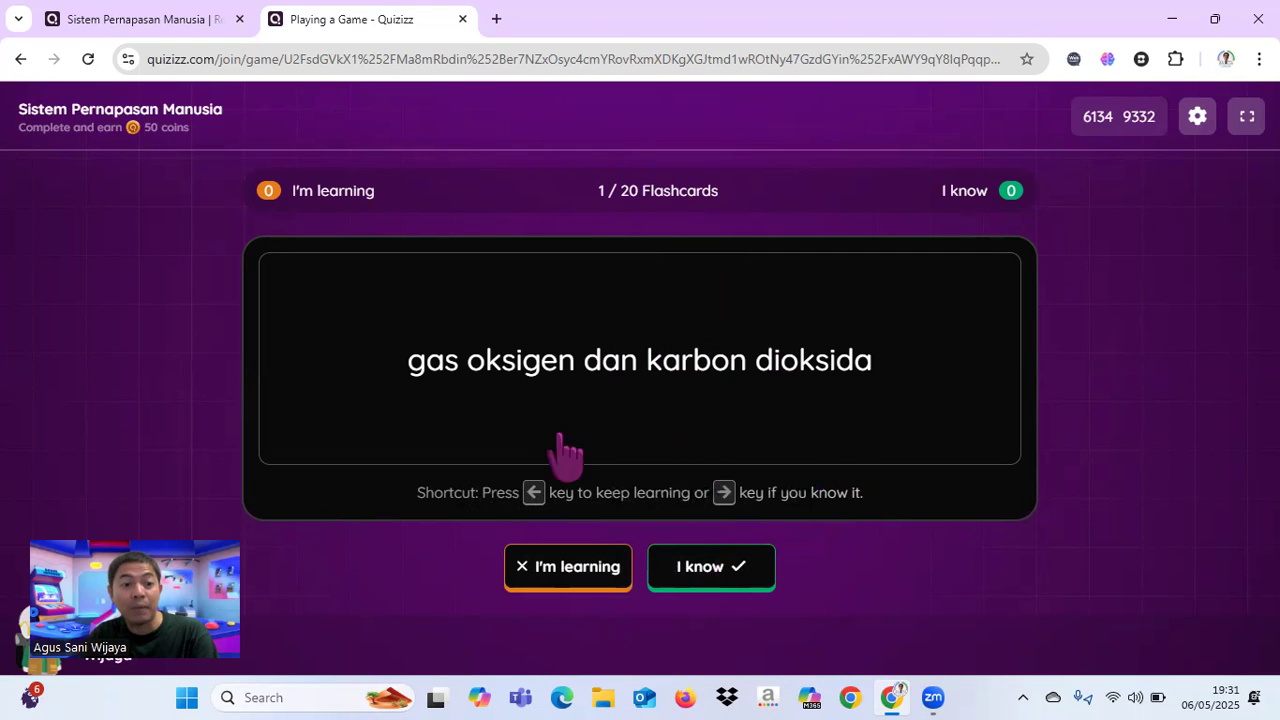
left_click(557, 590)
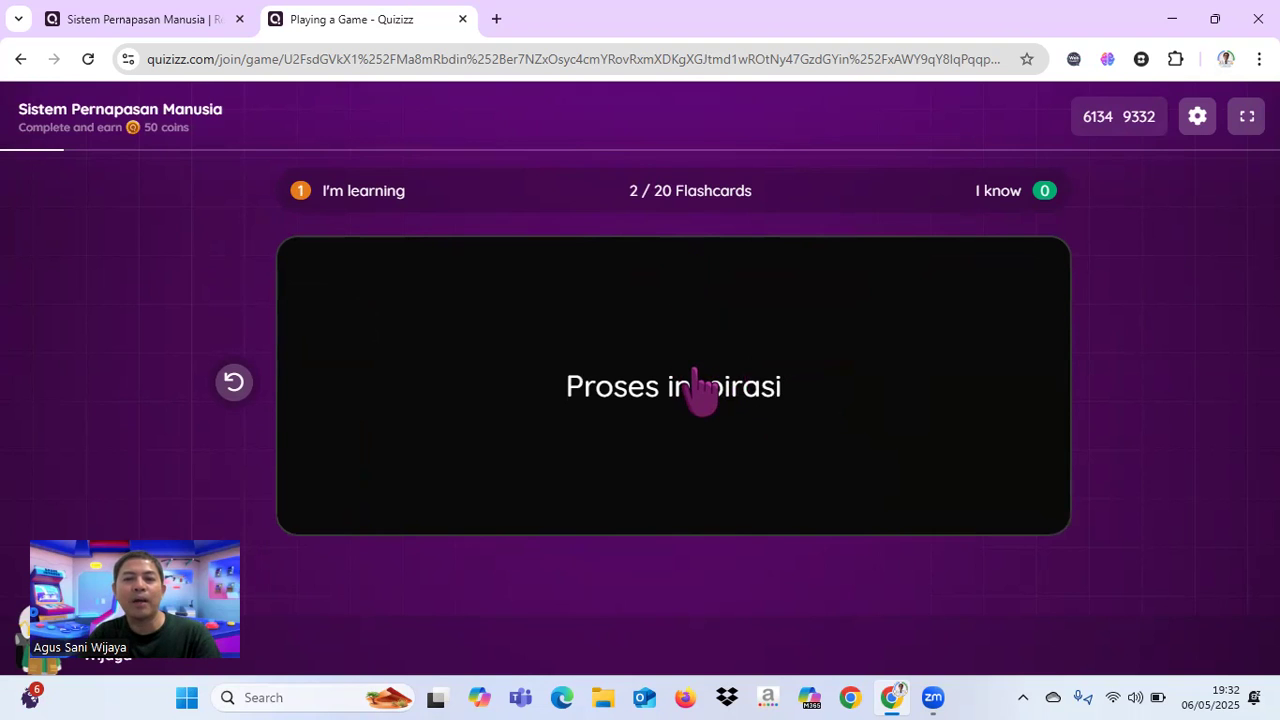
left_click(757, 374)
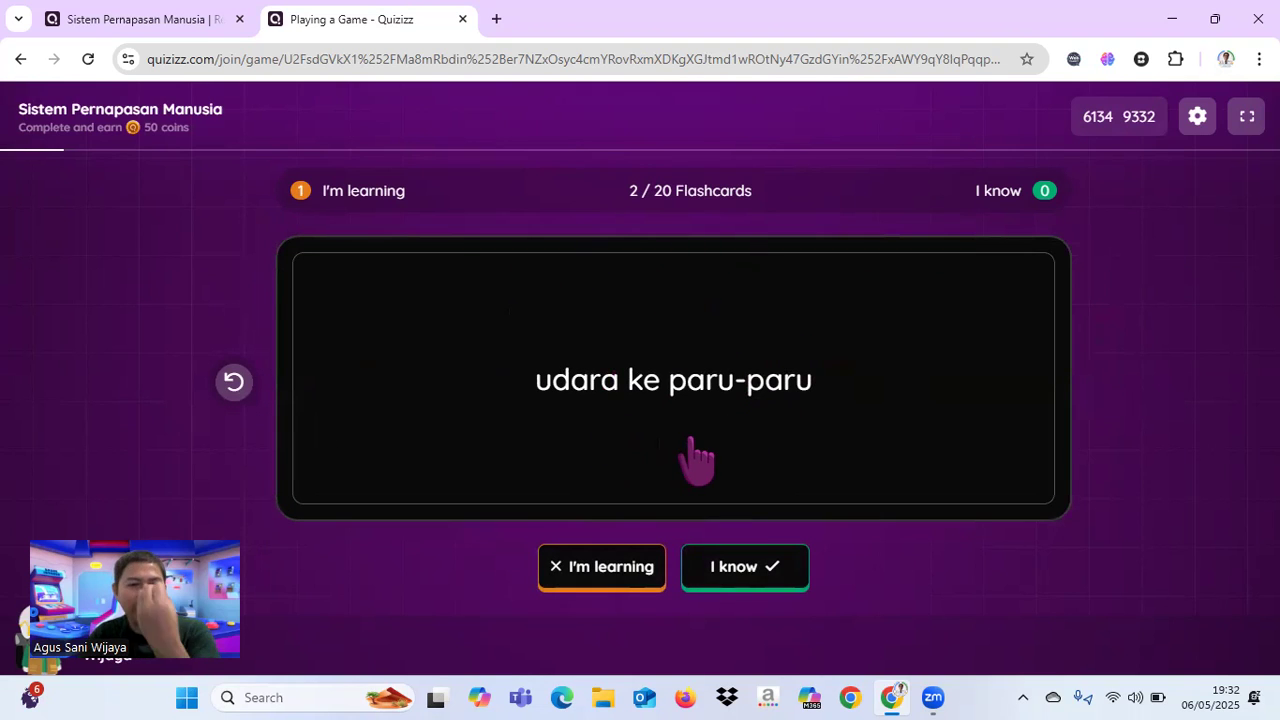
left_click(777, 570)
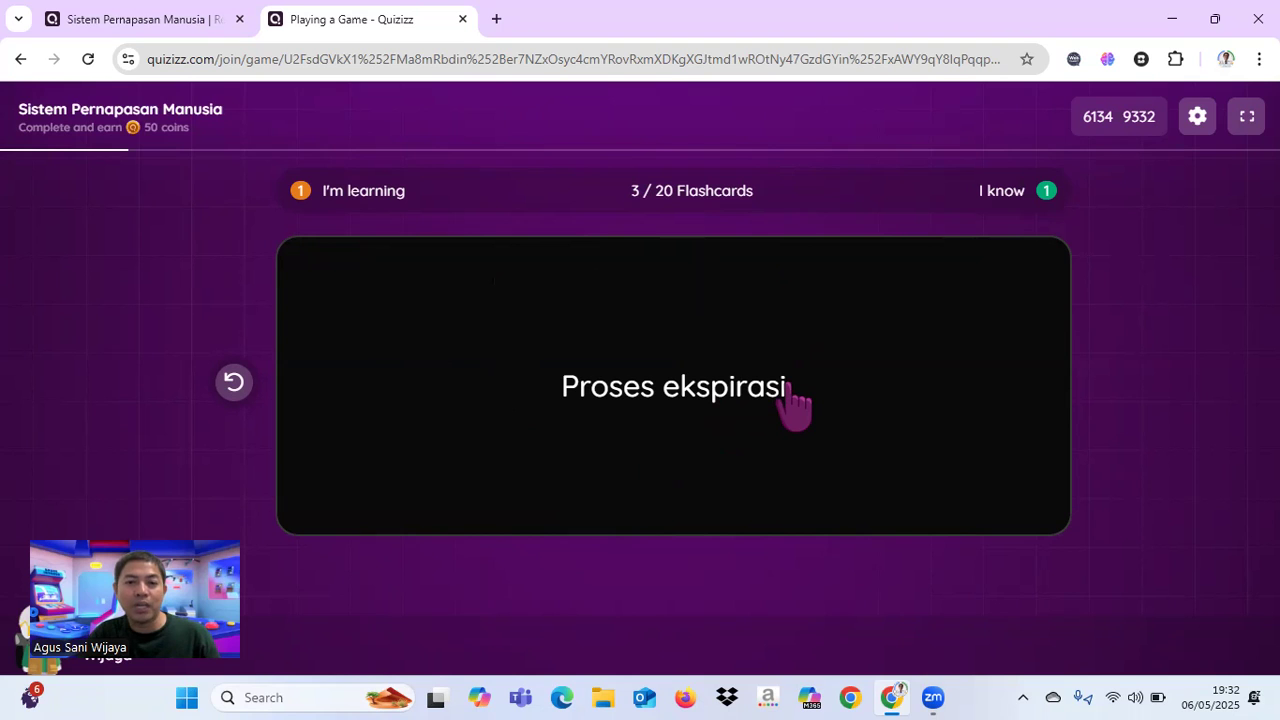
left_click(729, 447)
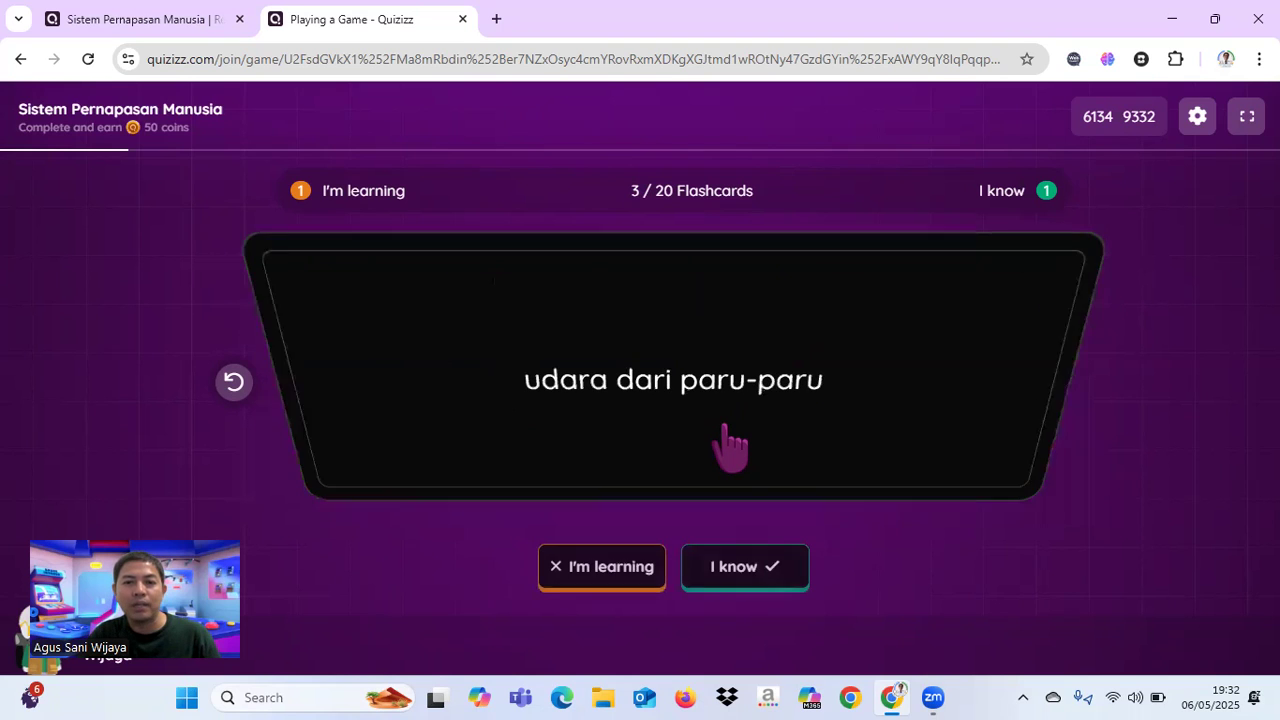